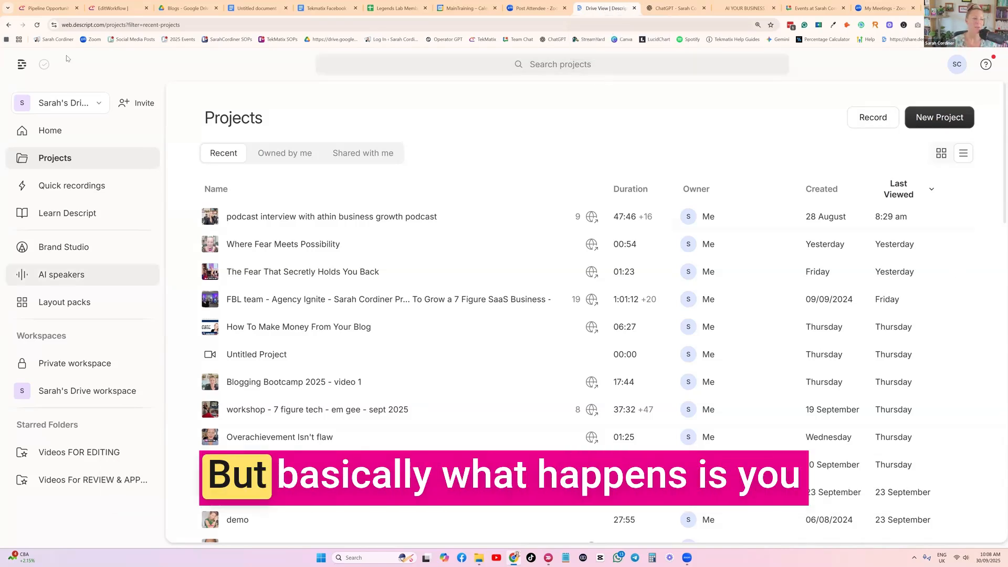
Create a new video project from the home page.
click(35, 133)
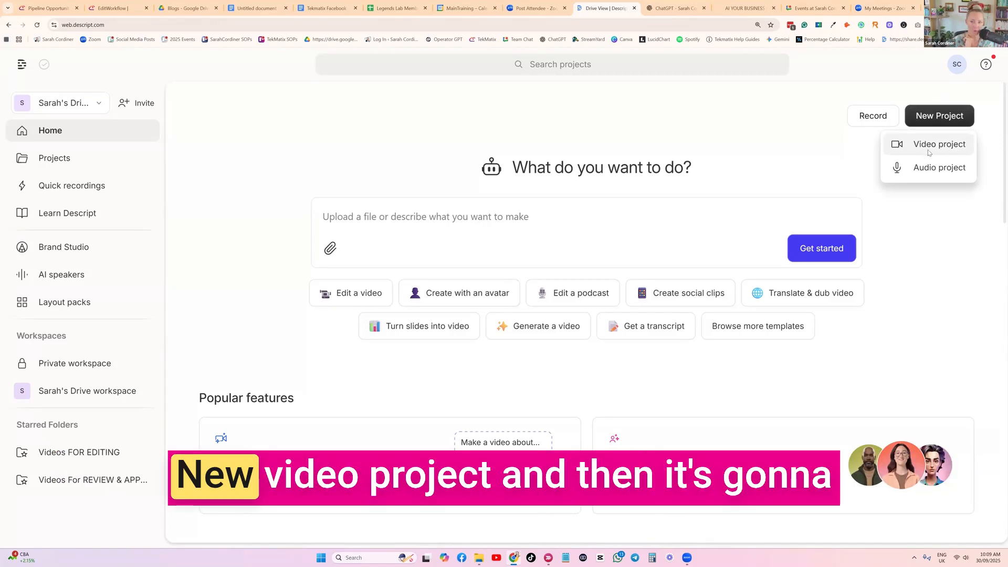
click(935, 144)
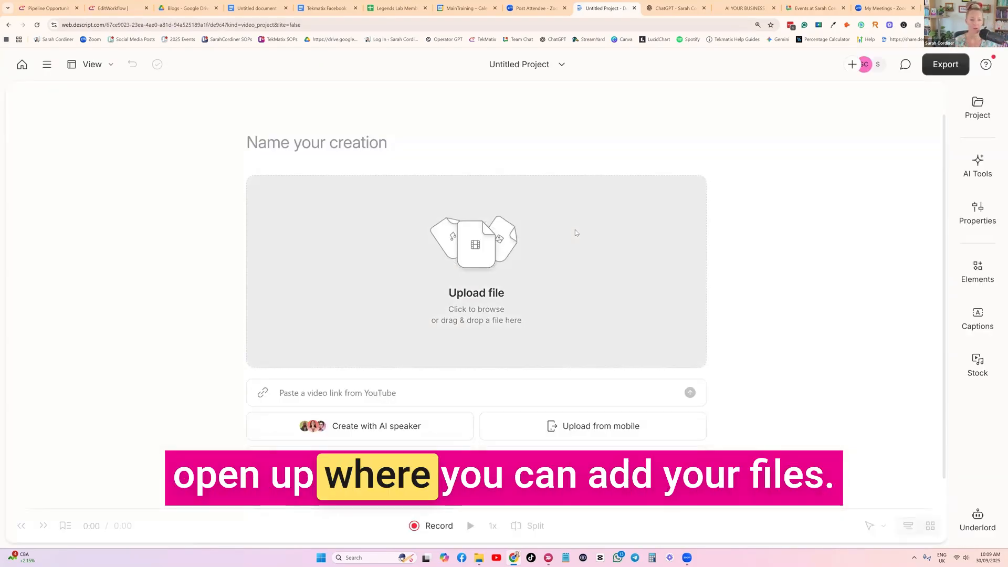
scroll(544, 212, down, 1)
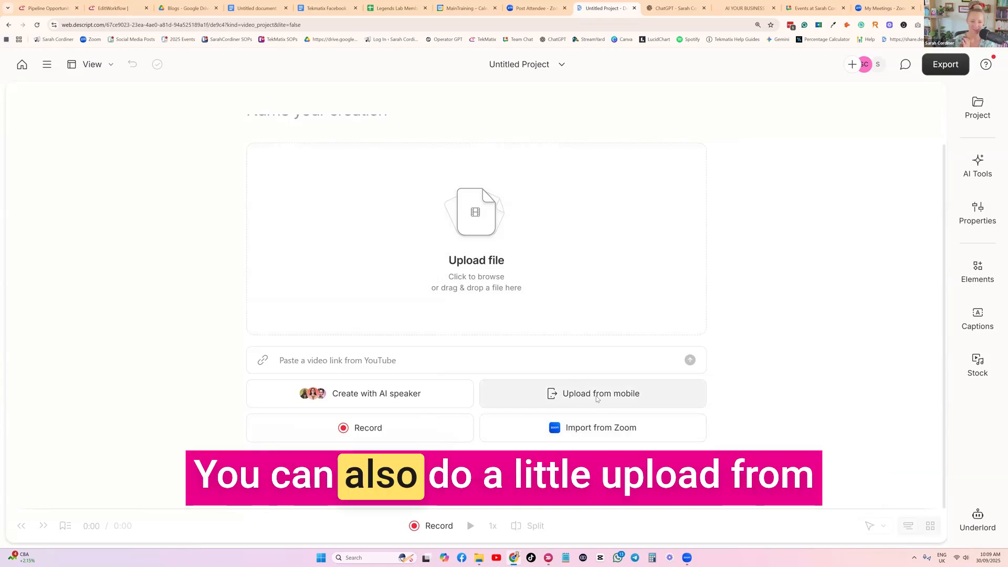
Look over the new project's import options: mobile upload by QR code, YouTube link, and local file upload.
click(578, 381)
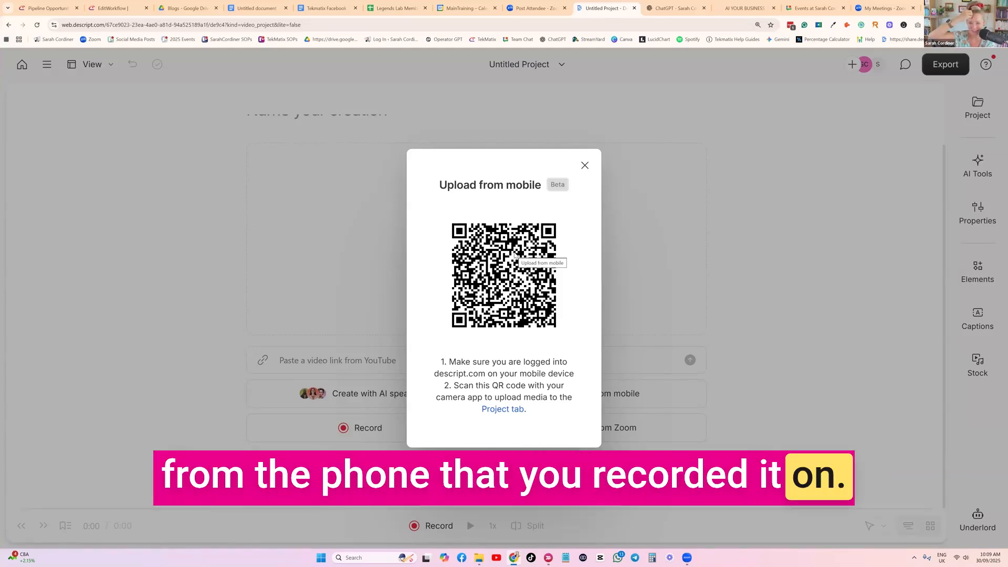
click(584, 165)
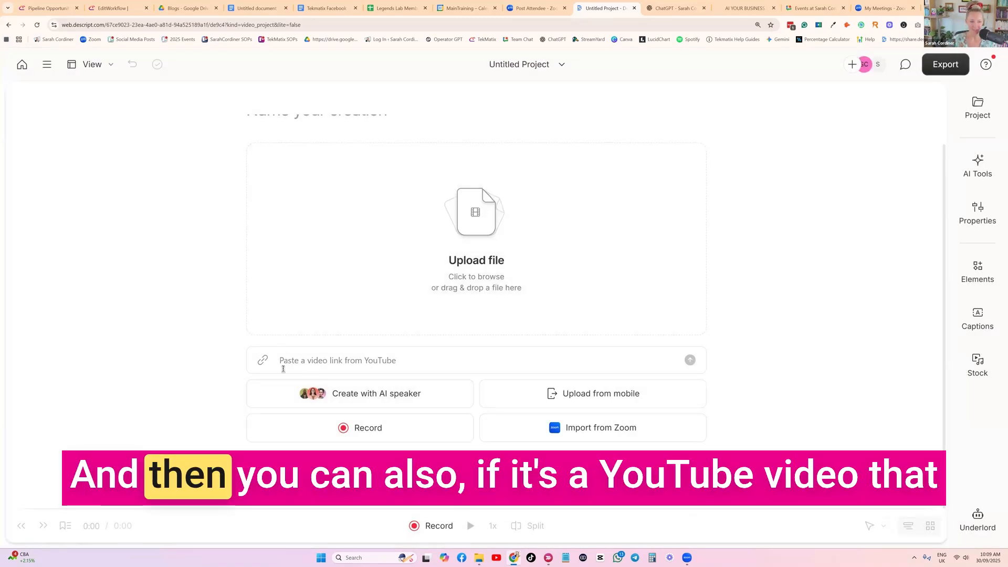
click(318, 355)
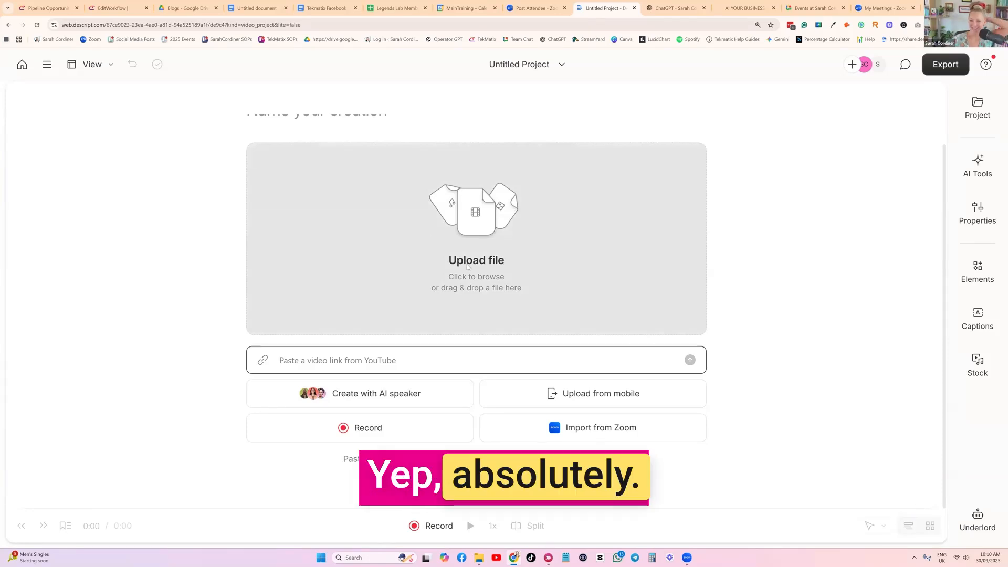
scroll(518, 284, up, 1)
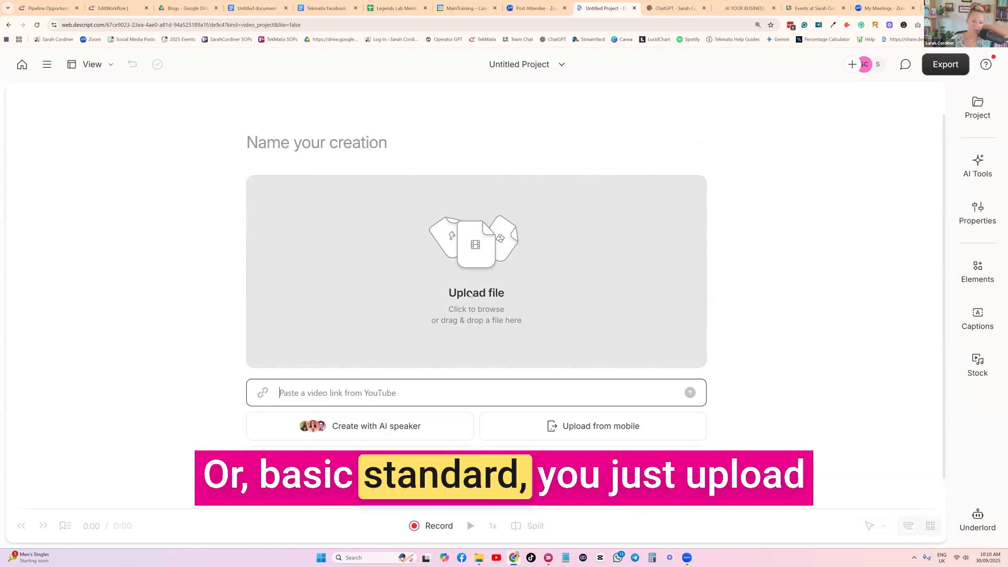
click(499, 261)
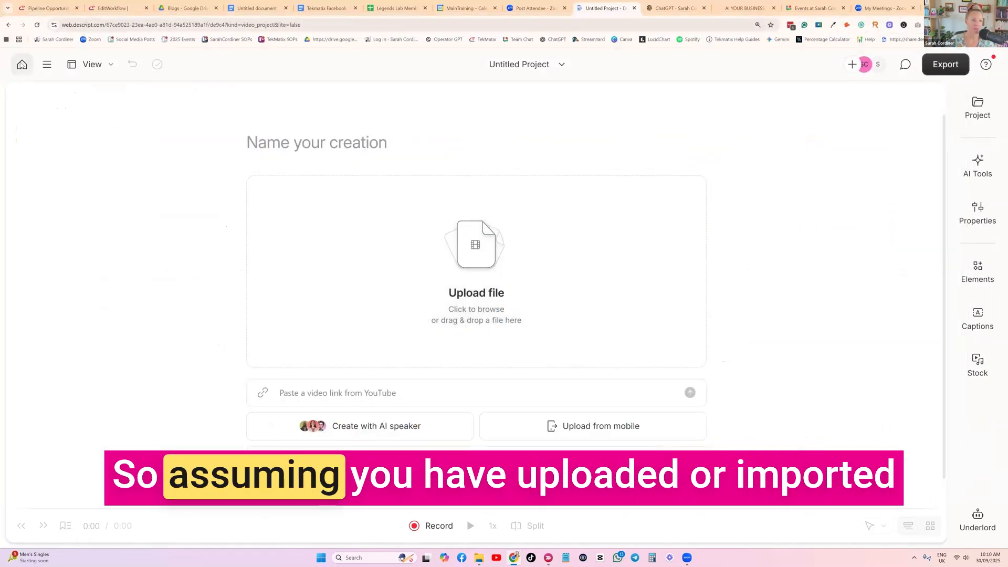
Return to the projects list and open the business growth podcast interview project.
click(19, 64)
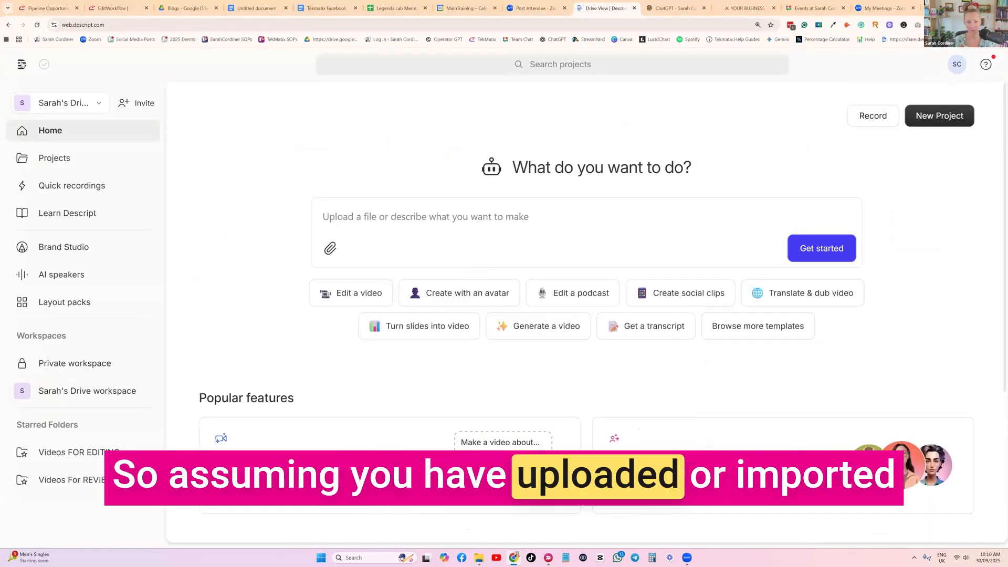
click(55, 164)
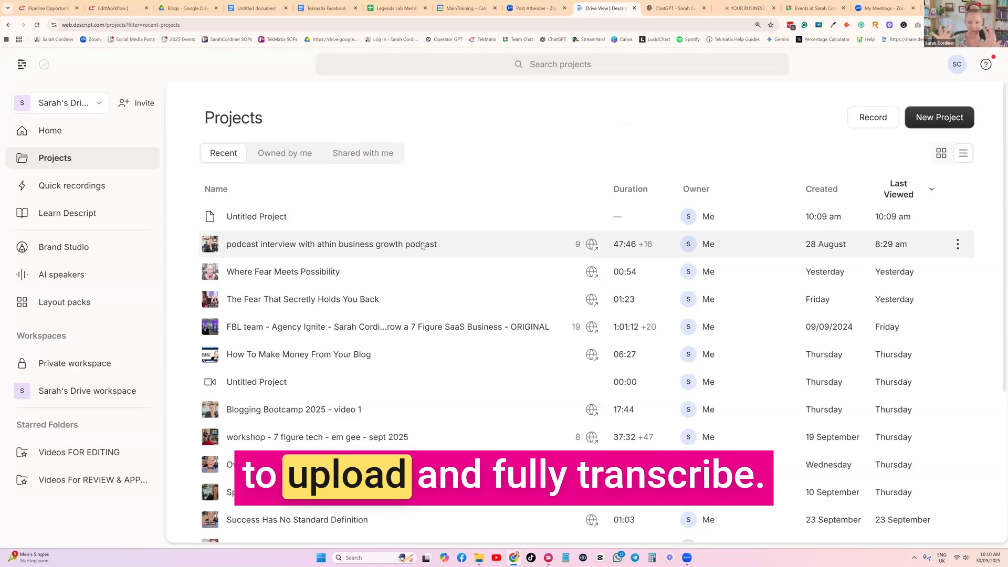
click(313, 252)
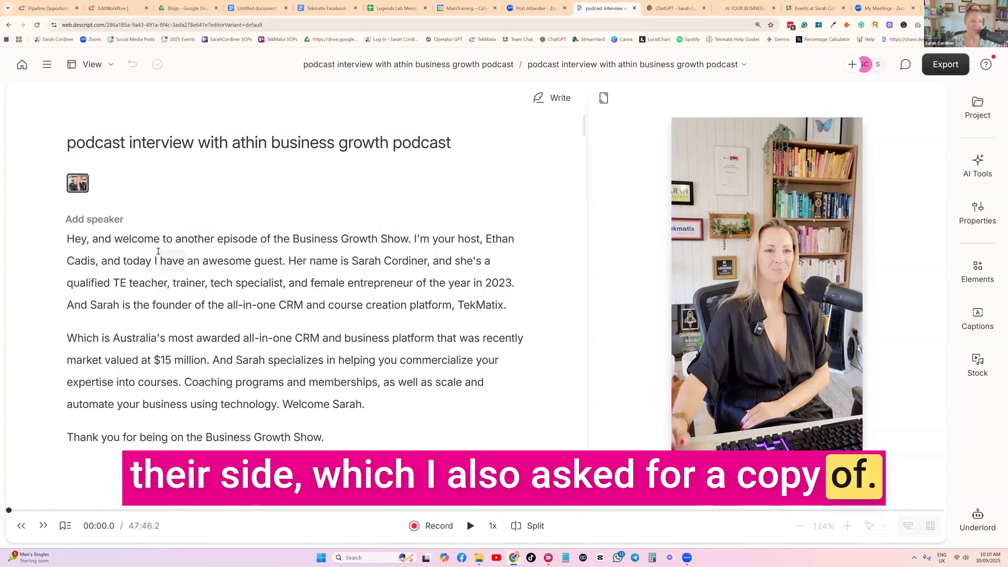
Read through the opening minutes of the podcast interview's automatic transcript.
scroll(158, 251, down, 4)
scroll(424, 236, up, 4)
scroll(424, 236, down, 2)
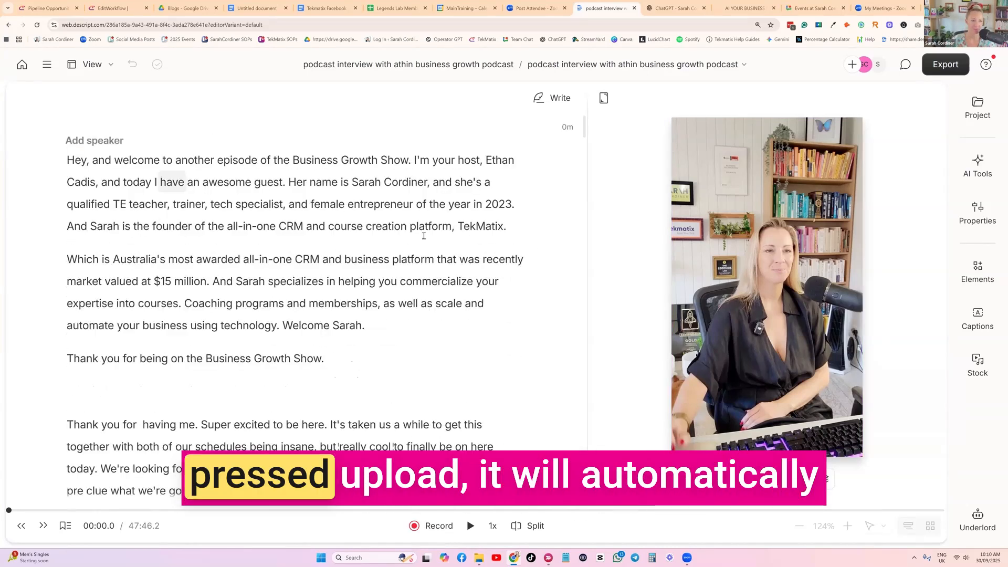
scroll(198, 197, down, 8)
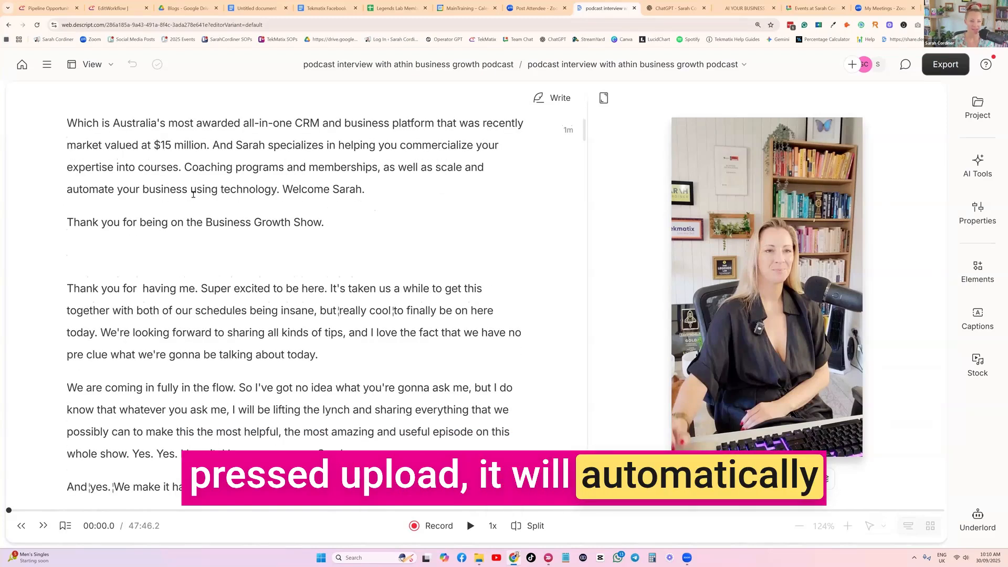
scroll(193, 196, down, 20)
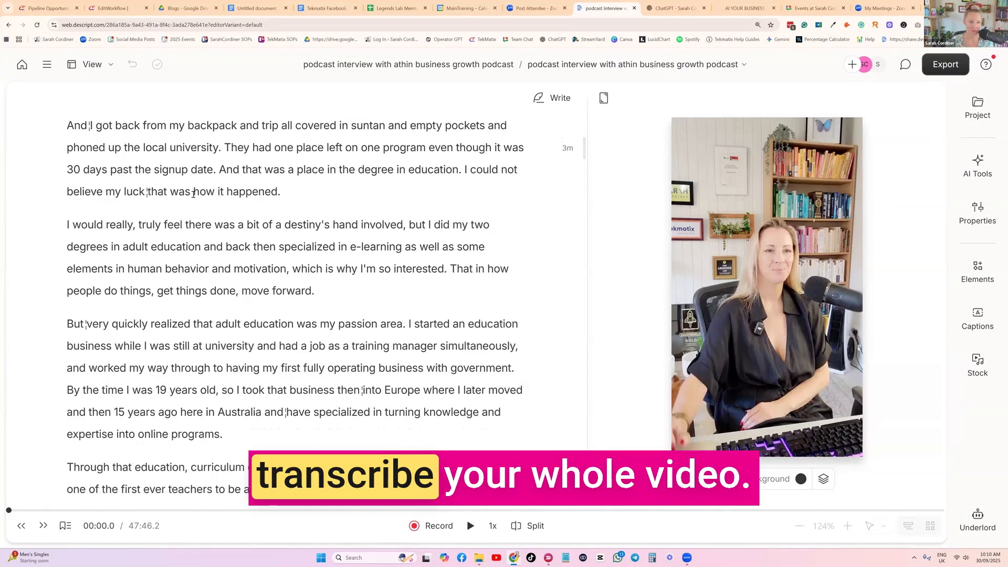
scroll(211, 234, down, 20)
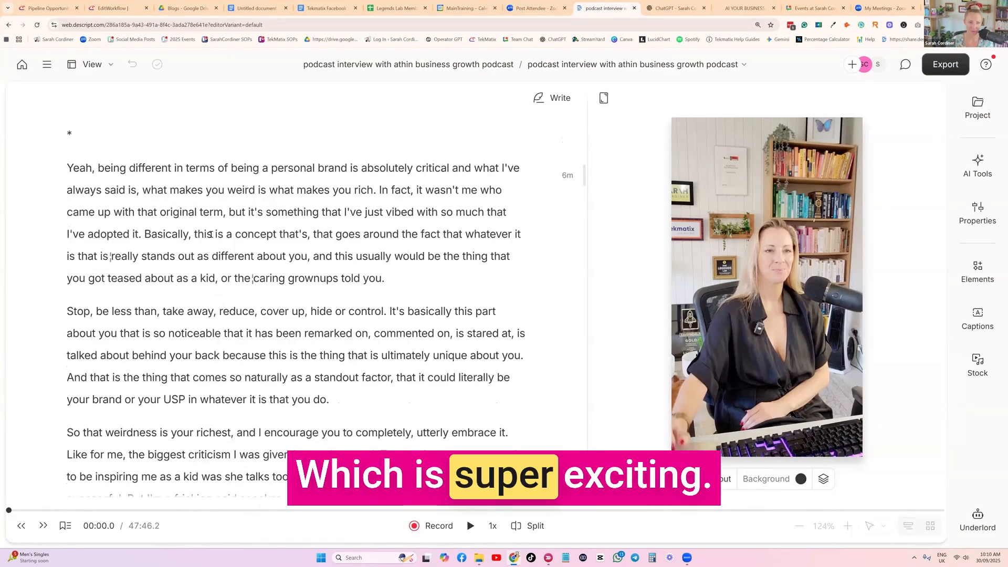
scroll(140, 221, up, 12)
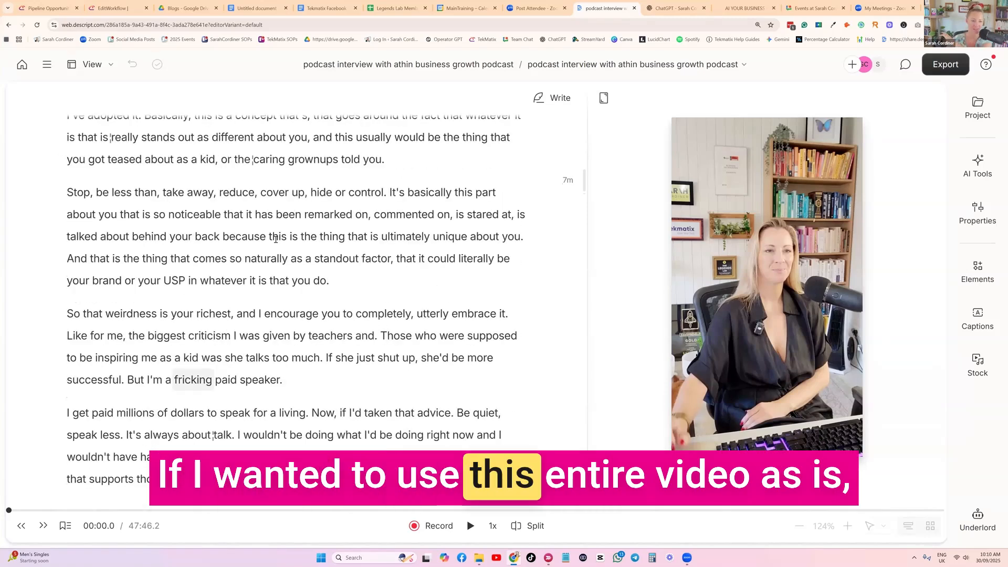
scroll(420, 270, up, 20)
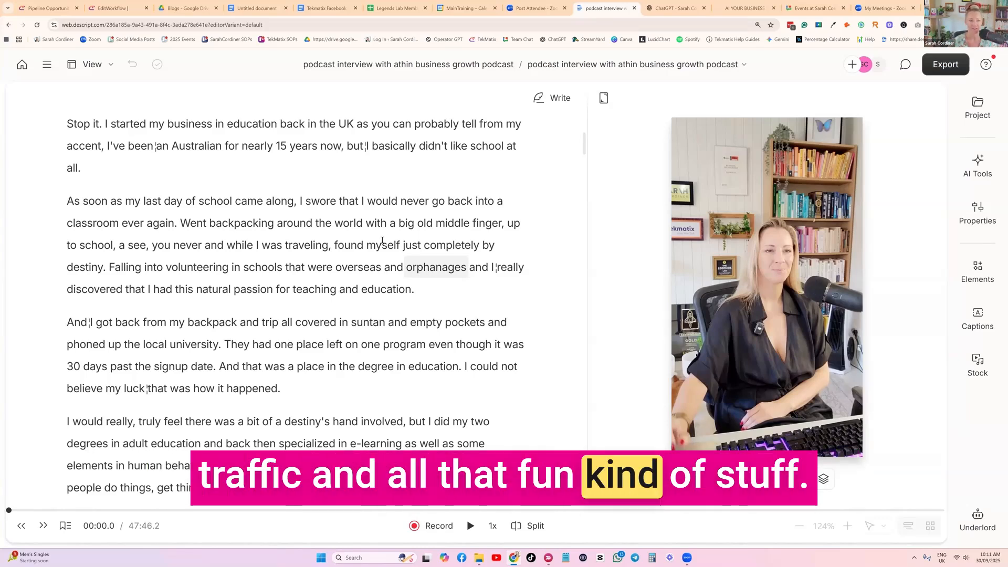
scroll(338, 198, up, 10)
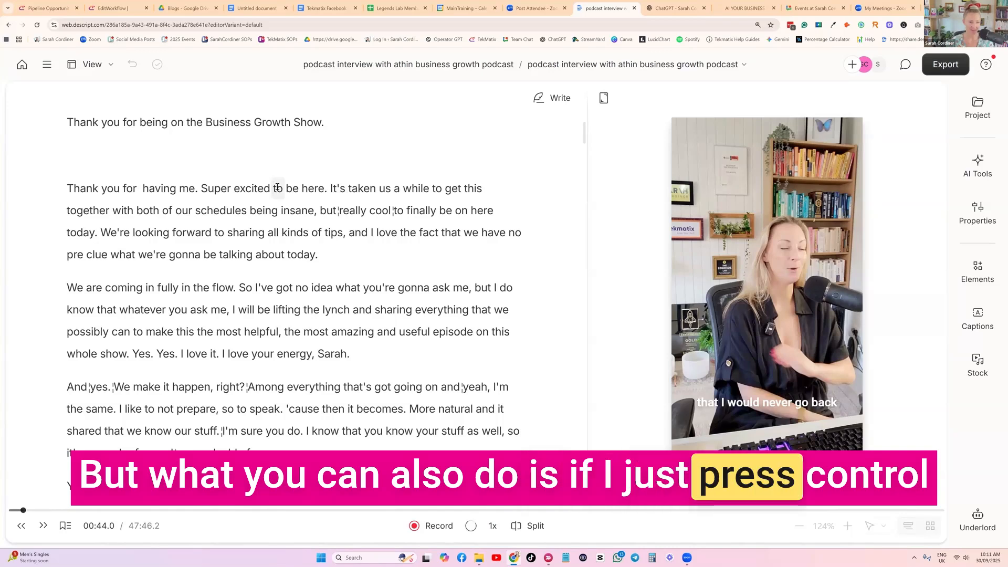
key(ctrl+a)
scroll(297, 198, up, 6)
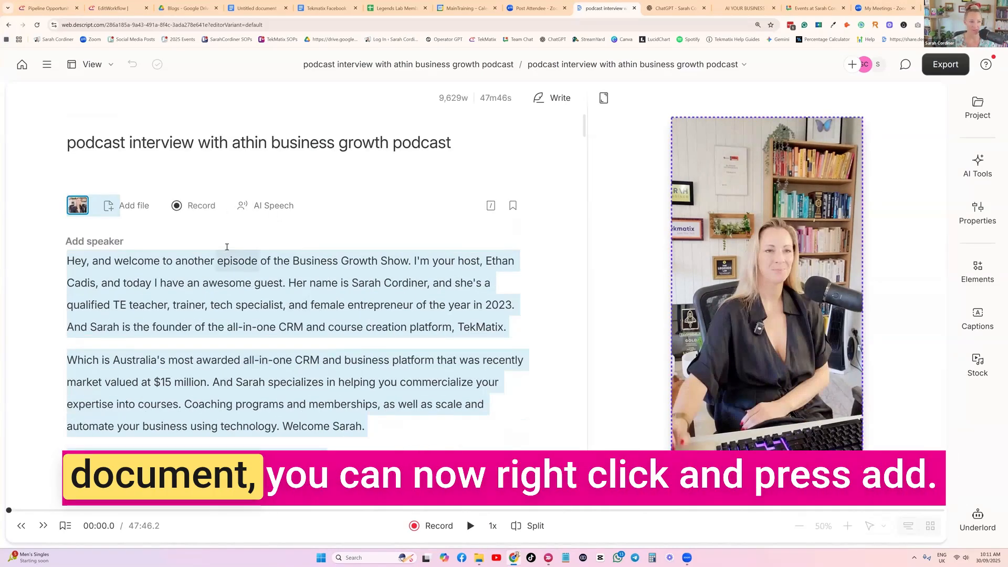
right_click(349, 261)
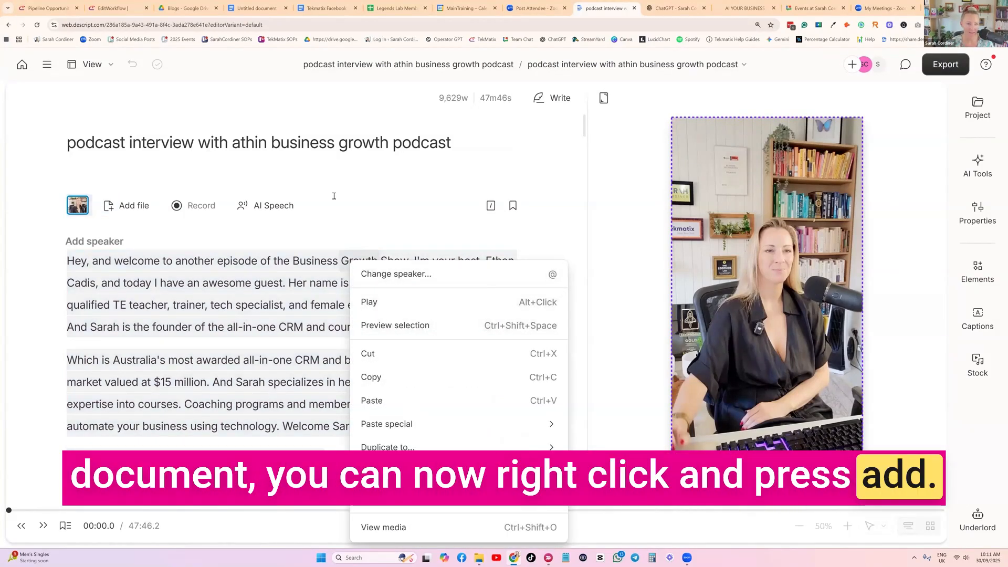
click(117, 206)
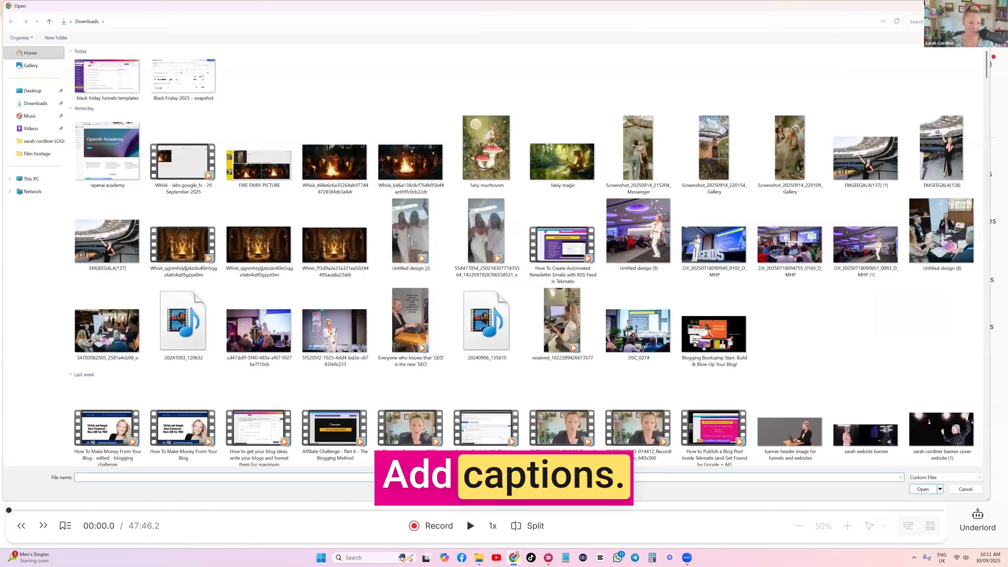
key(Escape)
scroll(277, 220, up, 2)
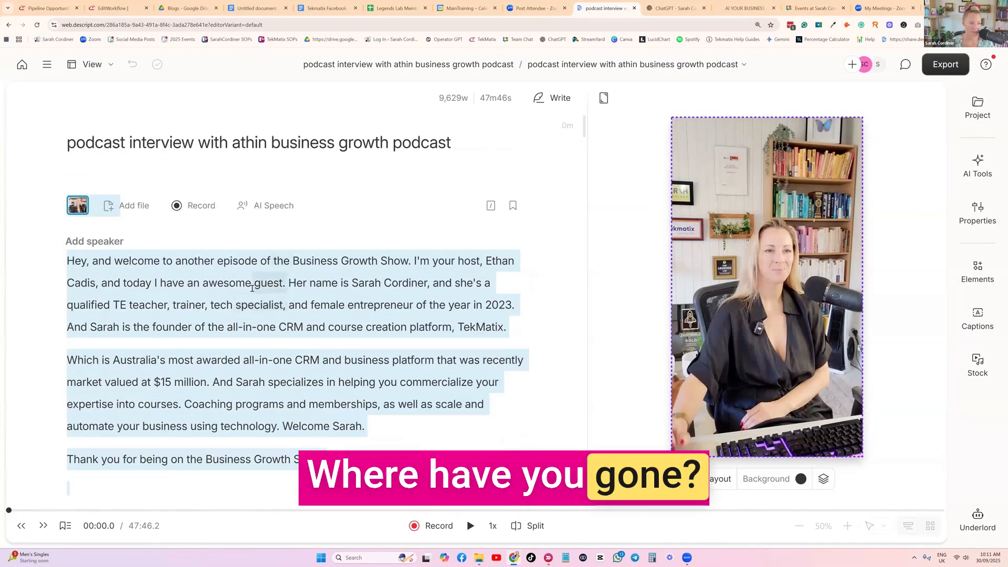
Select the entire podcast transcript and add a Captions layer to it.
click(253, 282)
key(ctrl+a)
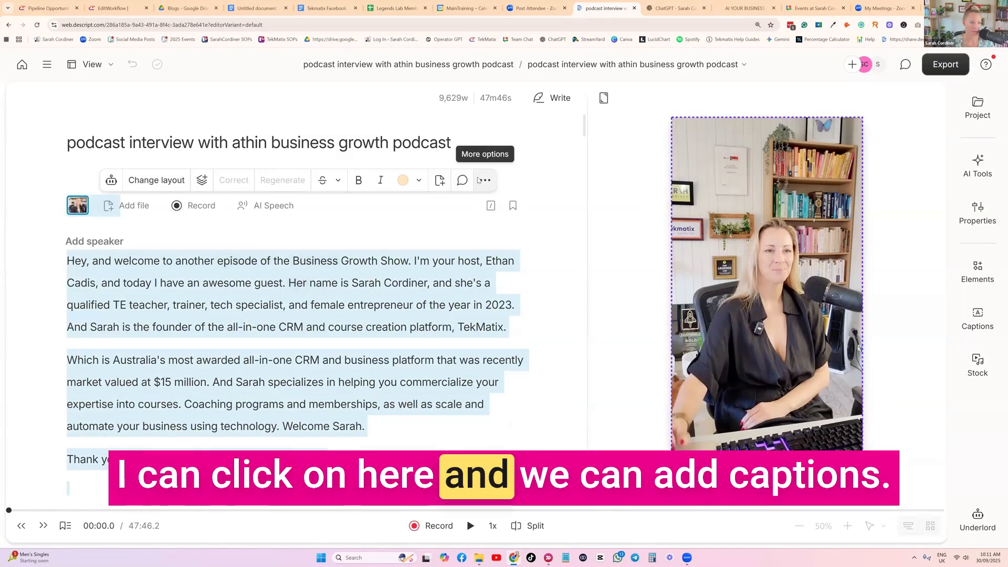
click(480, 180)
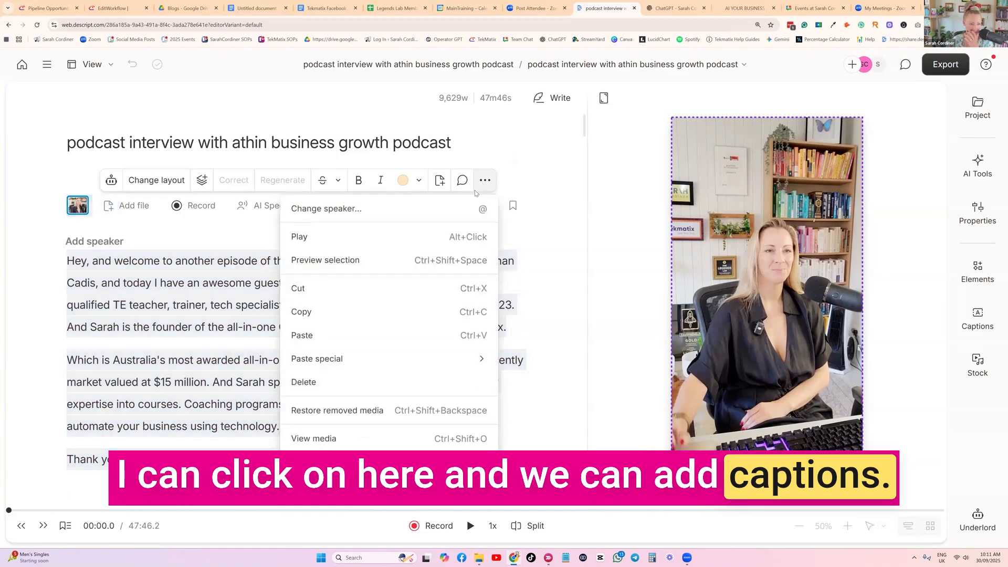
key(Escape)
click(203, 180)
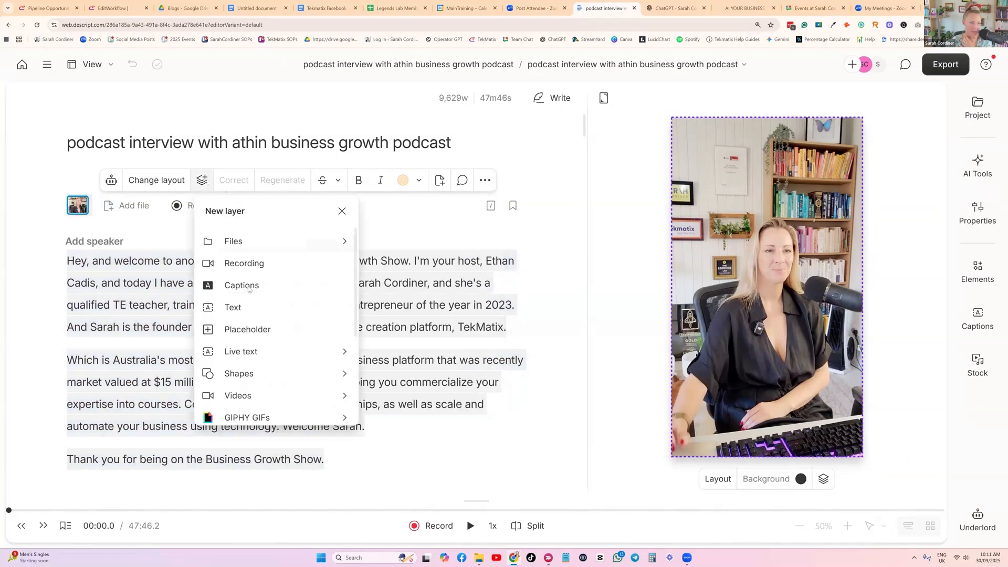
click(279, 283)
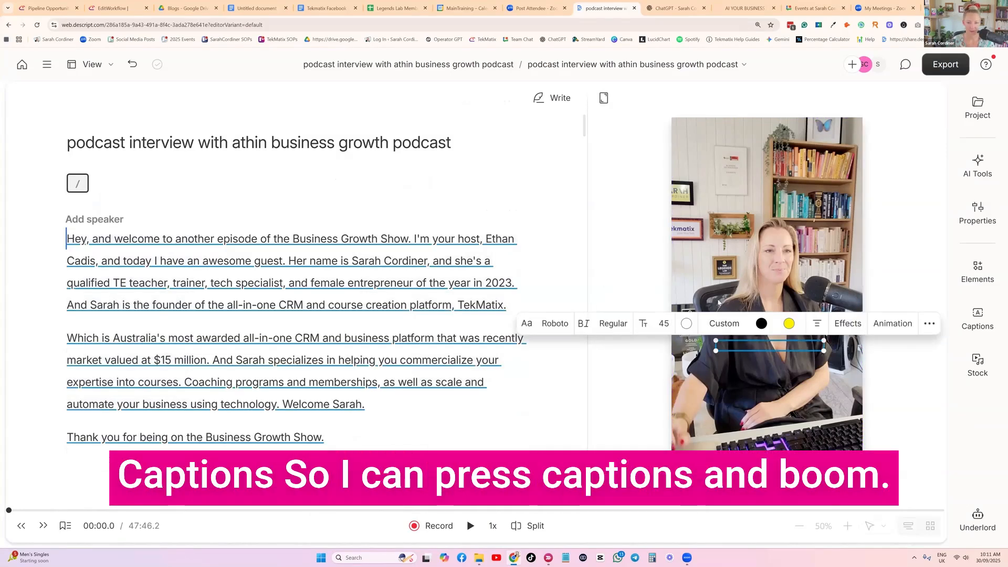
Play the start of the video to check the added captions, and pause it.
click(365, 302)
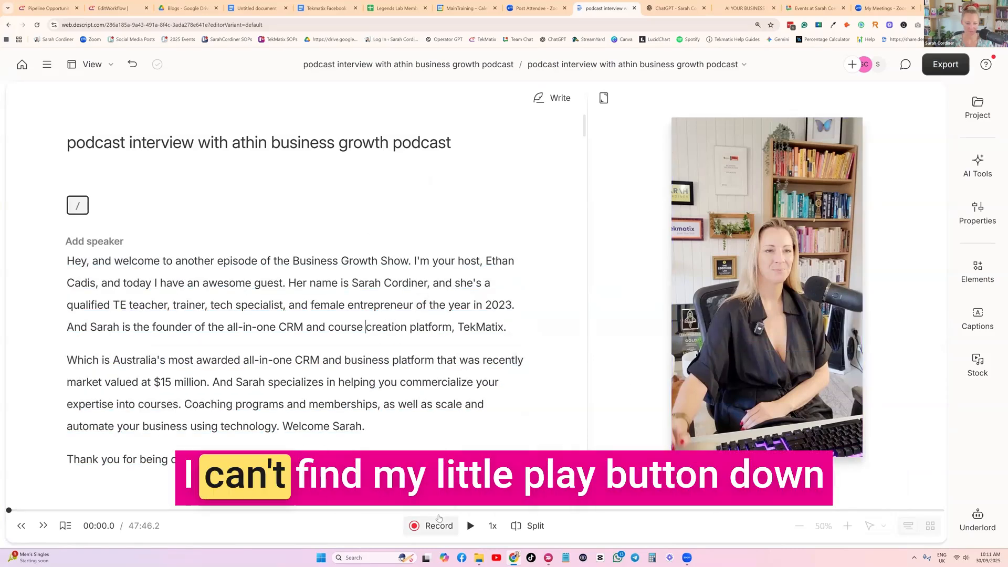
click(471, 525)
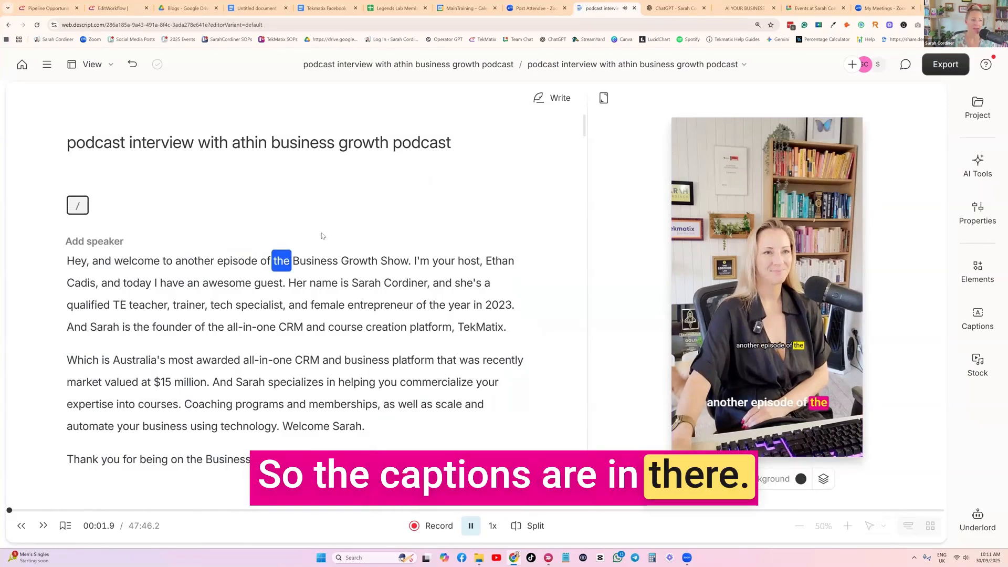
key(space)
scroll(286, 172, down, 3)
scroll(284, 178, up, 3)
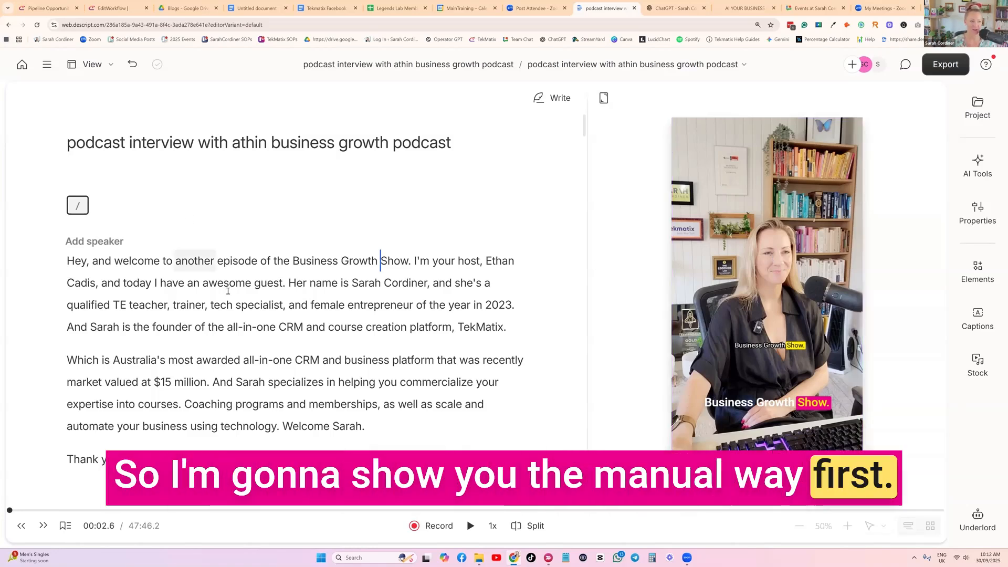
Select the transcript passage from "I have to be true" to "as we move forward in business?" and duplicate it to a new composition.
scroll(256, 271, down, 1)
scroll(256, 271, down, 5)
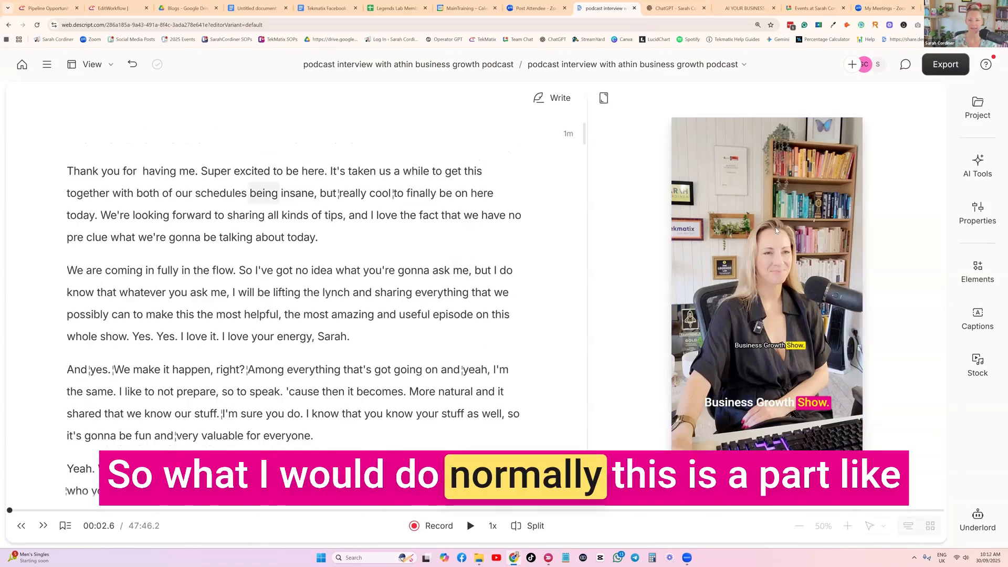
scroll(325, 184, down, 2)
scroll(325, 183, down, 4)
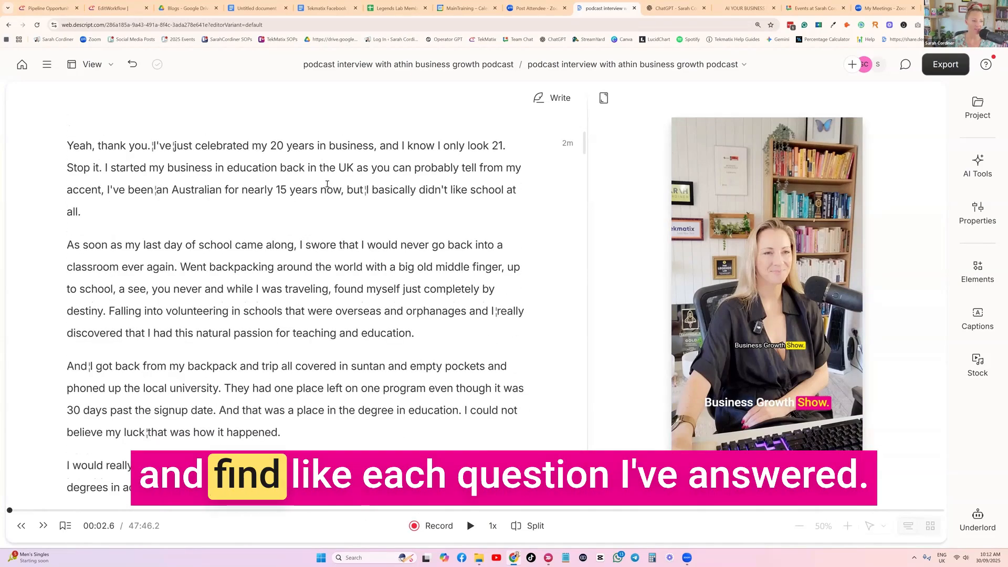
scroll(327, 184, down, 12)
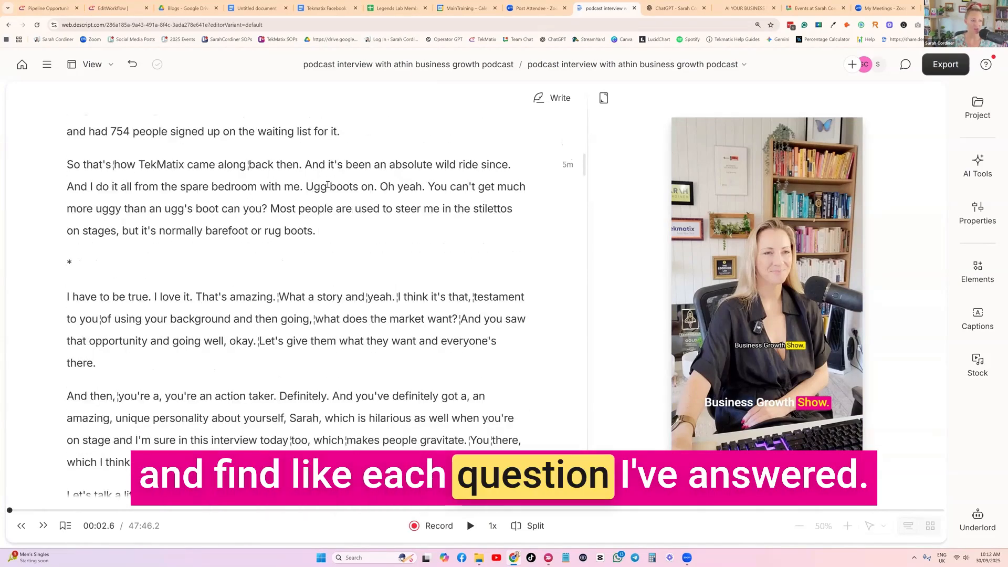
scroll(328, 184, up, 1)
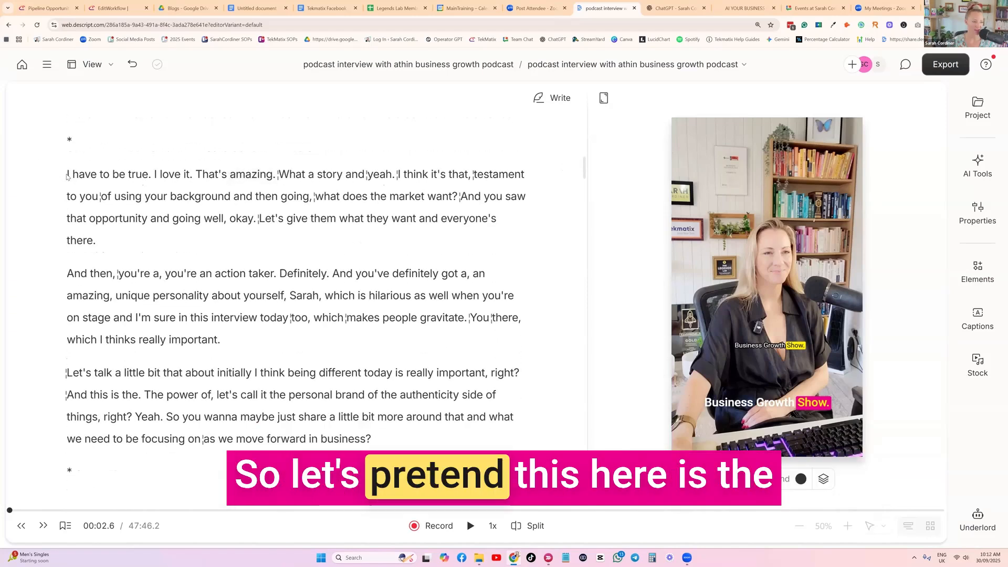
drag(130, 196, 402, 435)
scroll(182, 239, up, 3)
scroll(200, 226, down, 3)
scroll(221, 210, up, 3)
scroll(242, 198, down, 4)
scroll(242, 198, down, 2)
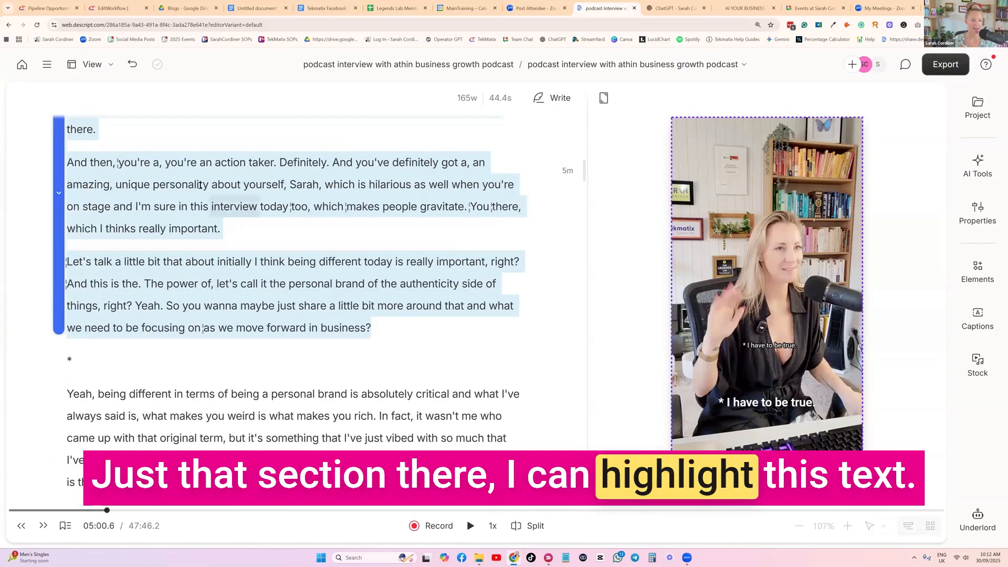
scroll(210, 204, up, 3)
scroll(161, 208, up, 3)
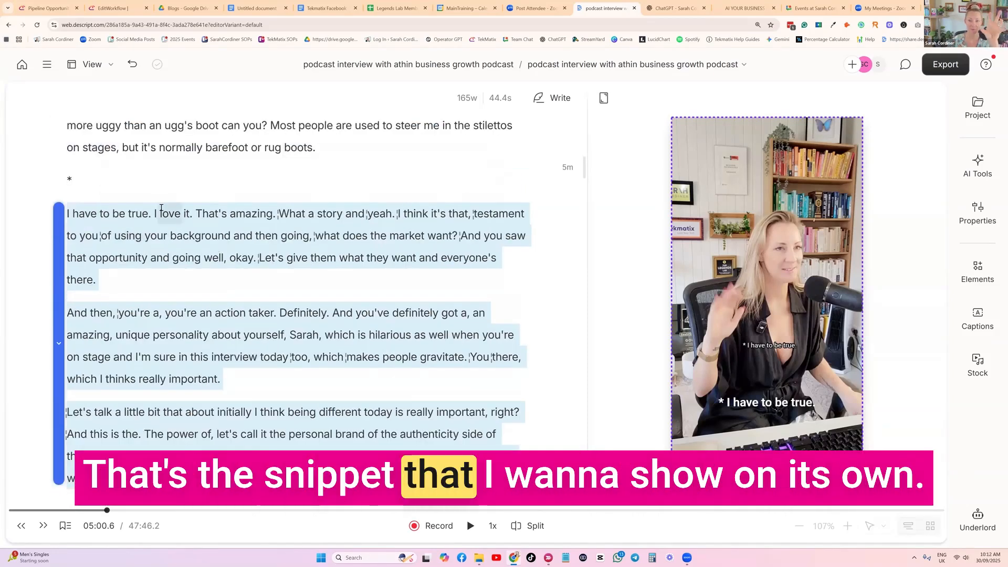
scroll(210, 189, down, 2)
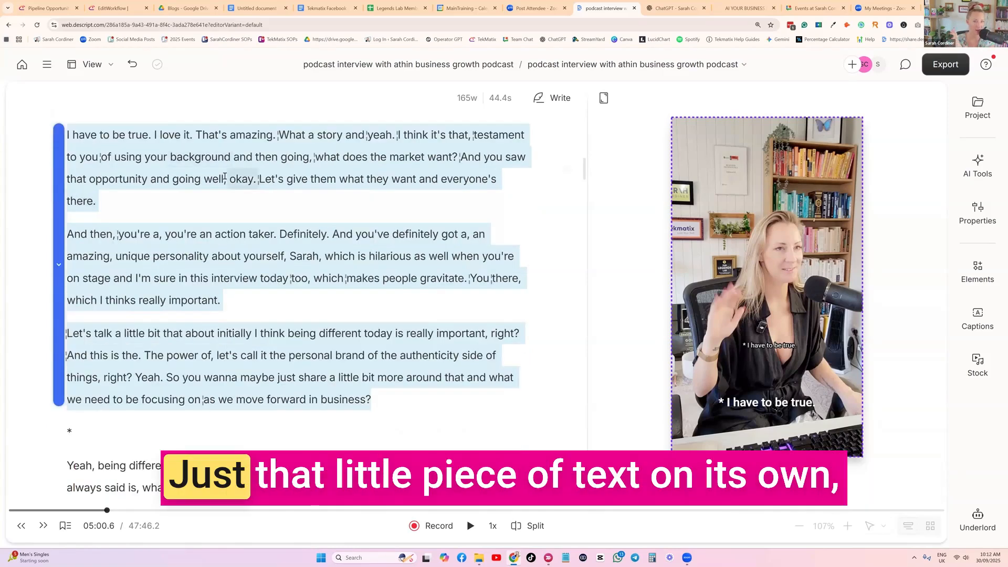
right_click(325, 157)
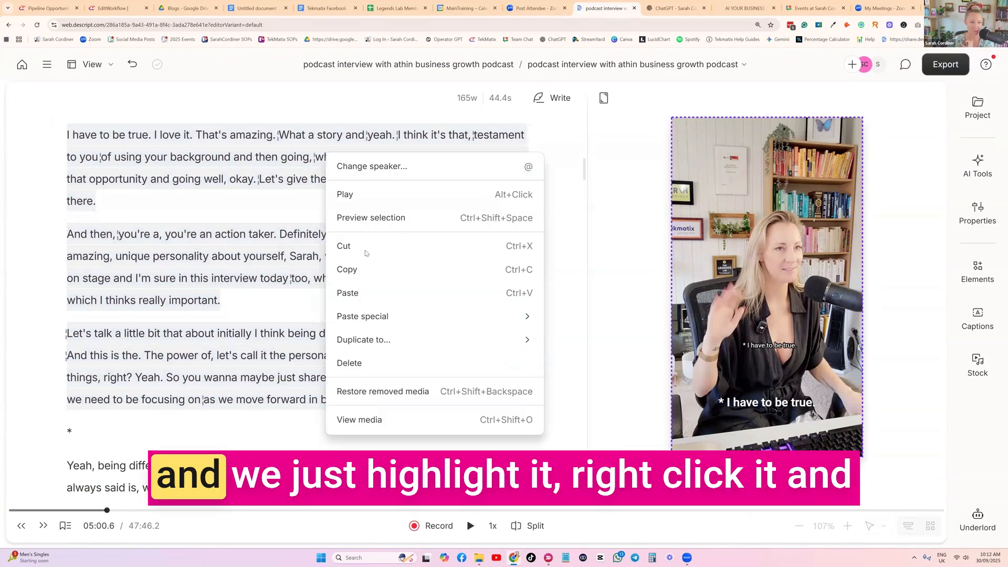
mouse_move(359, 341)
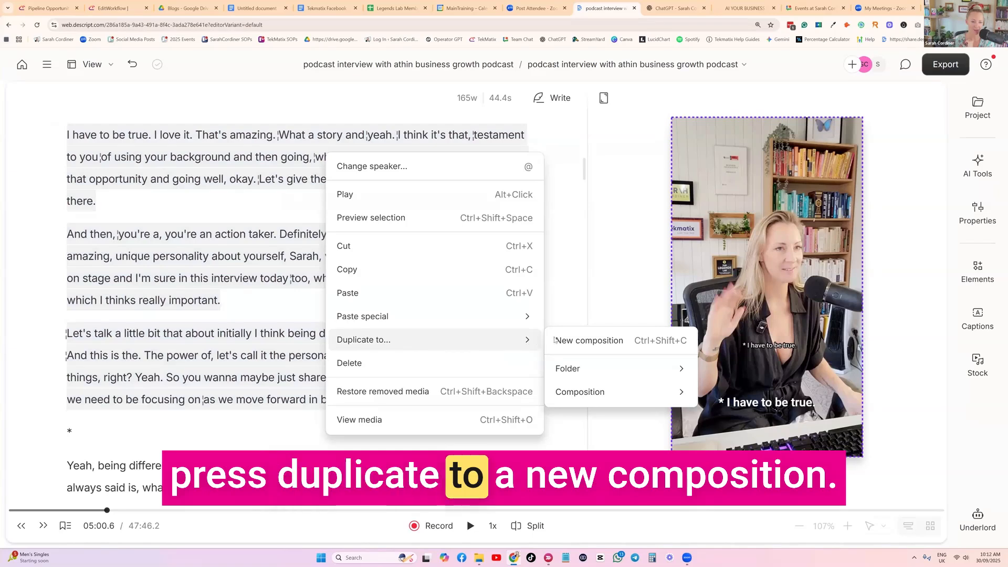
click(590, 341)
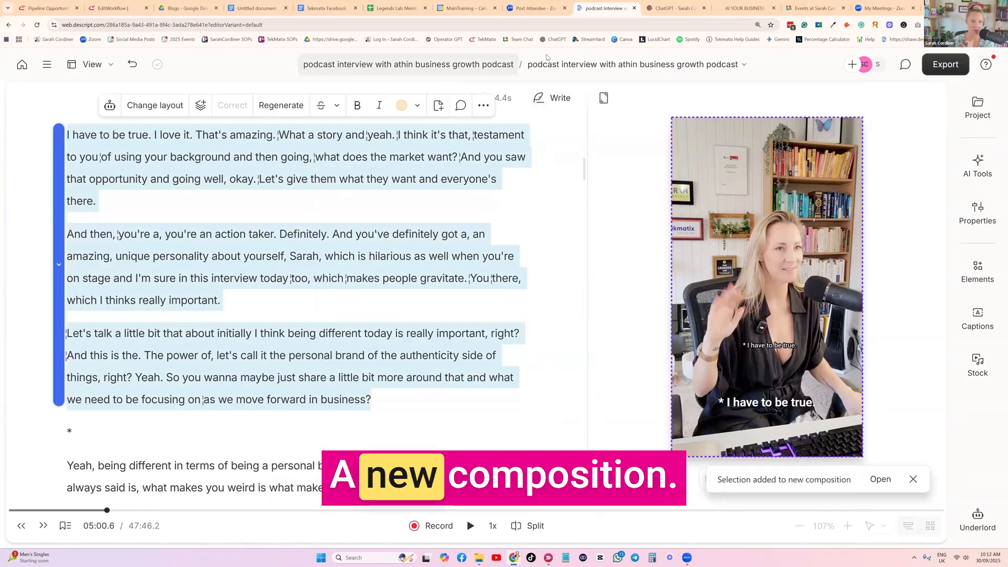
Open the last clip in the project's list of compositions and look through its transcript.
click(735, 70)
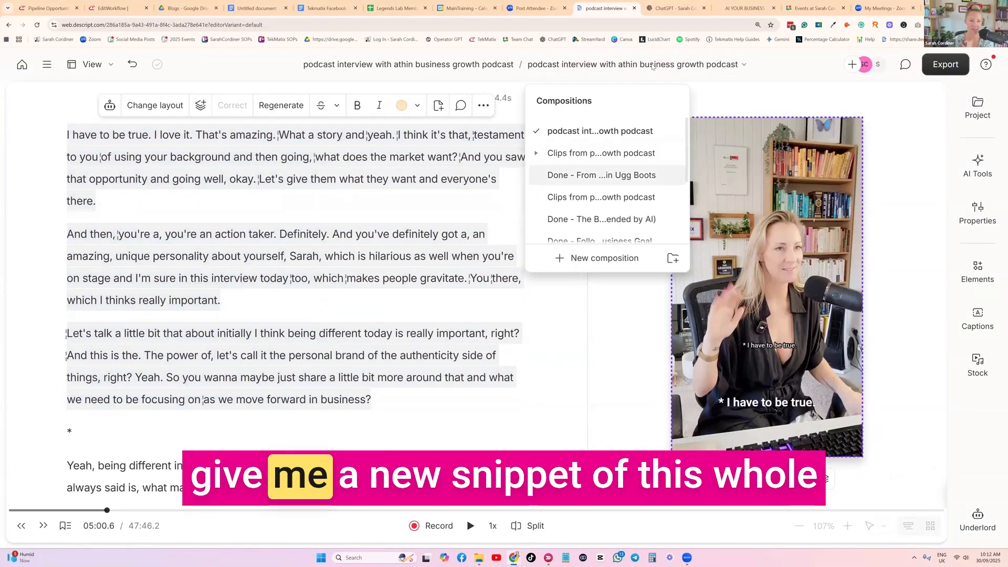
scroll(635, 163, down, 1)
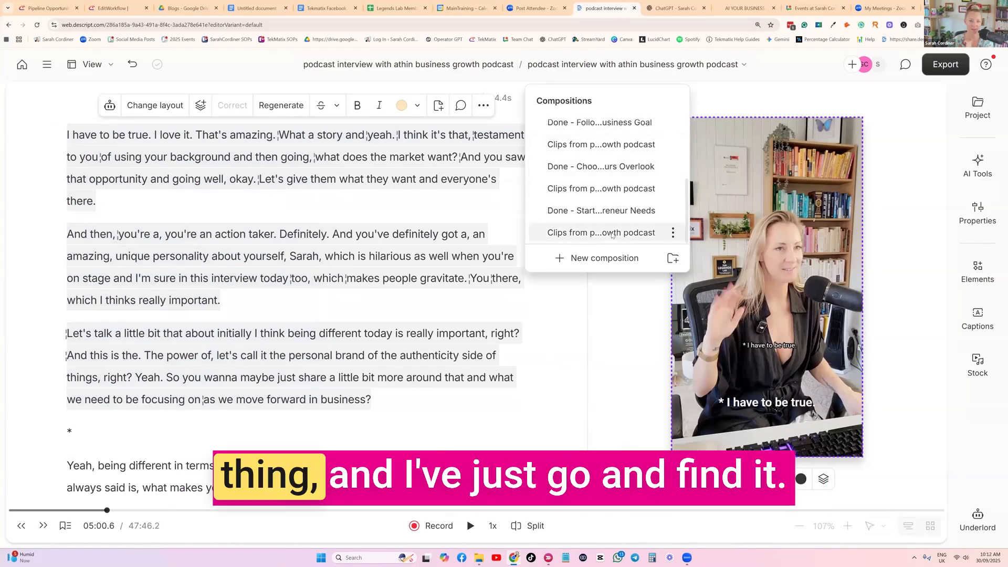
click(609, 233)
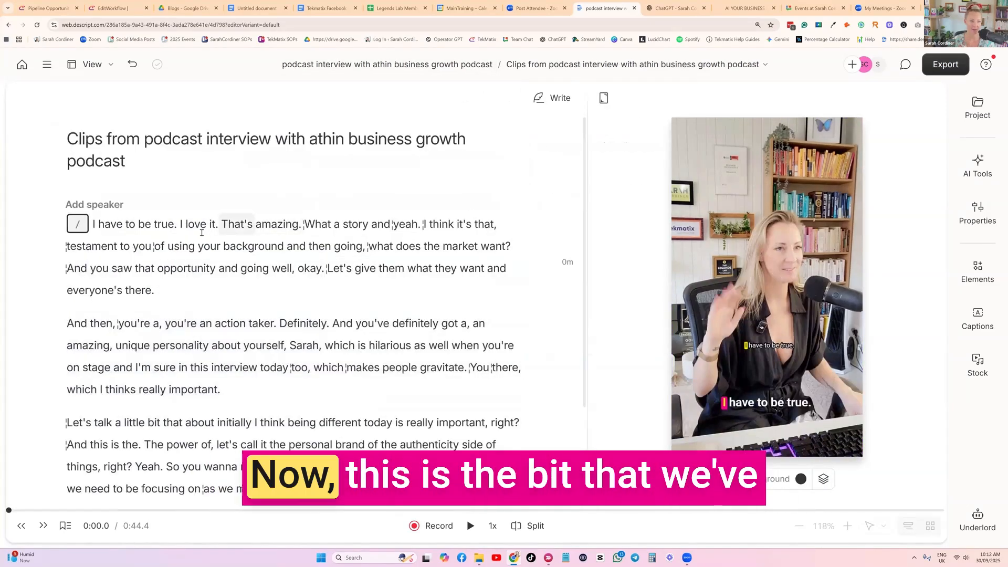
scroll(204, 176, down, 3)
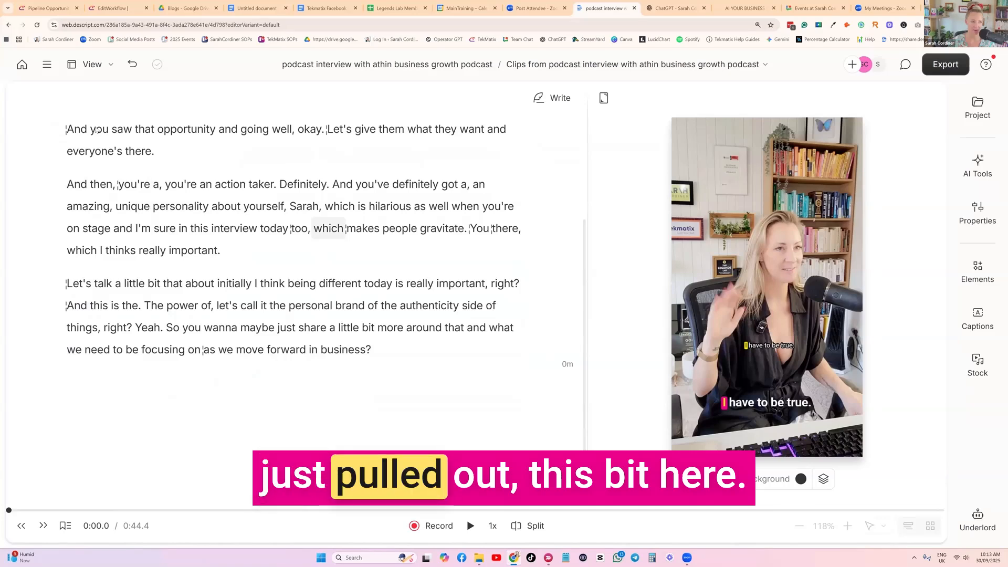
scroll(137, 194, up, 3)
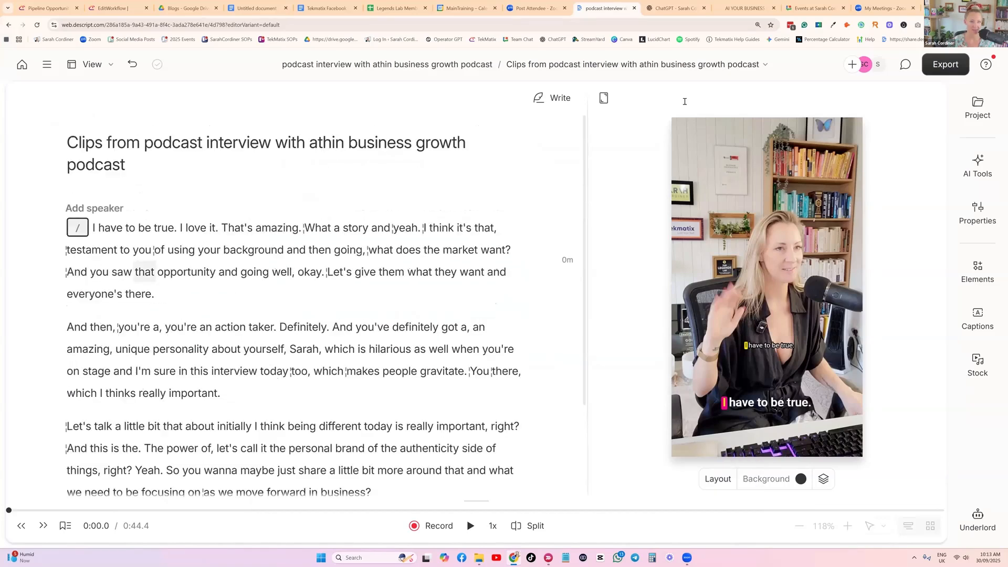
Check the clip's place among the project's compositions and set the playhead at its opening sentence.
click(395, 62)
click(730, 65)
click(765, 65)
click(708, 77)
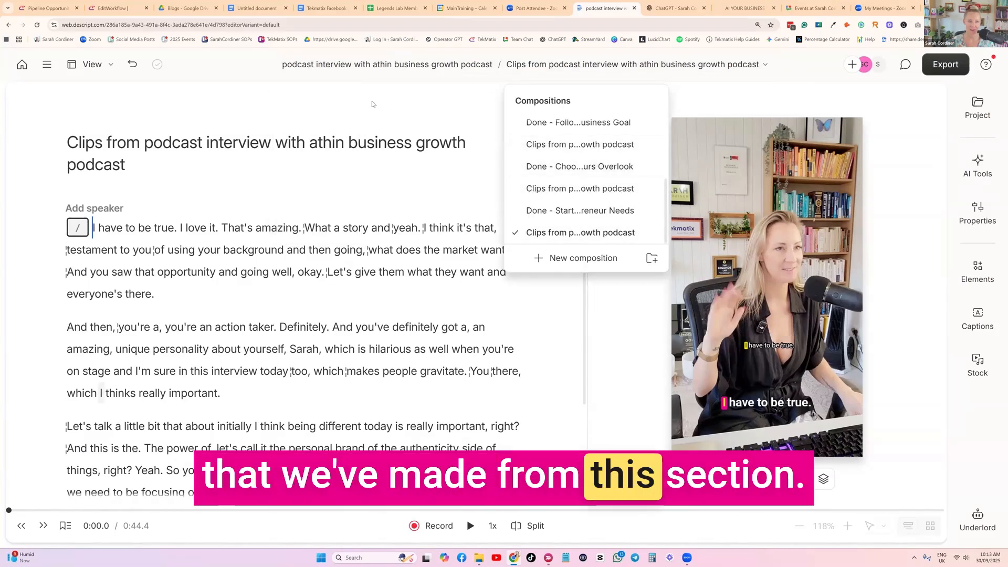
scroll(123, 242, down, 3)
scroll(123, 234, up, 3)
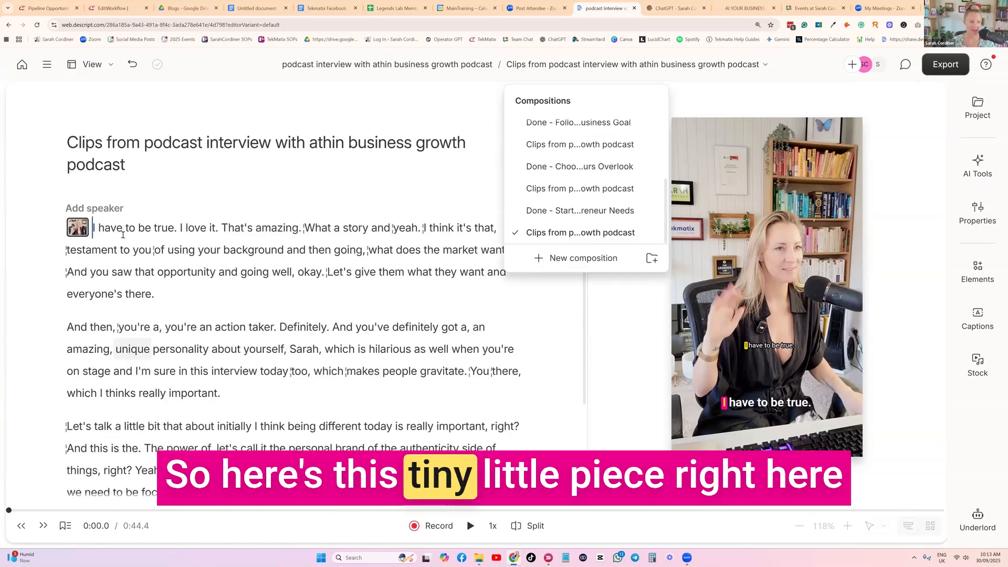
click(123, 231)
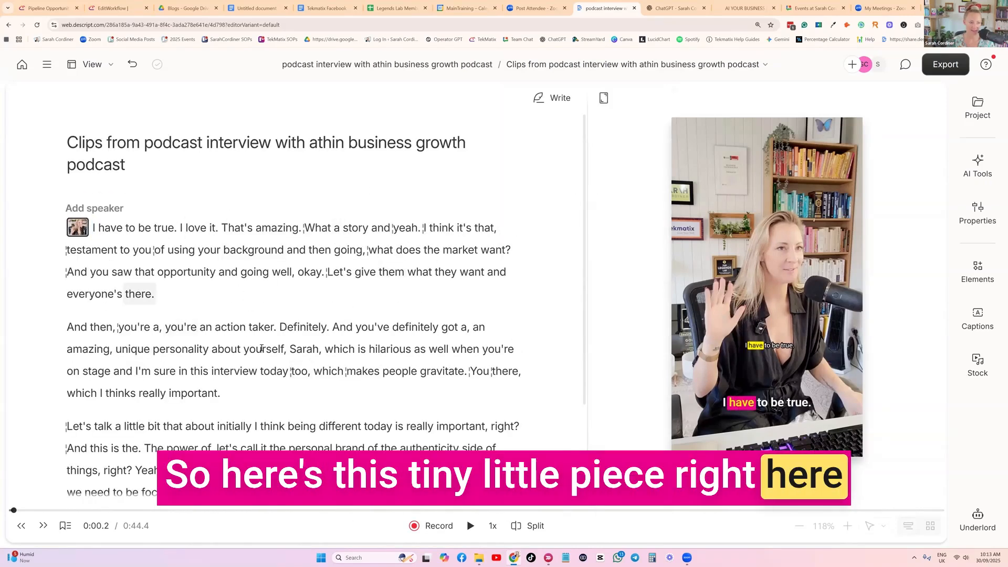
Export the "I have to be true" clip as an MP4 video download, keeping the suggested file name.
scroll(333, 287, down, 1)
scroll(333, 286, down, 3)
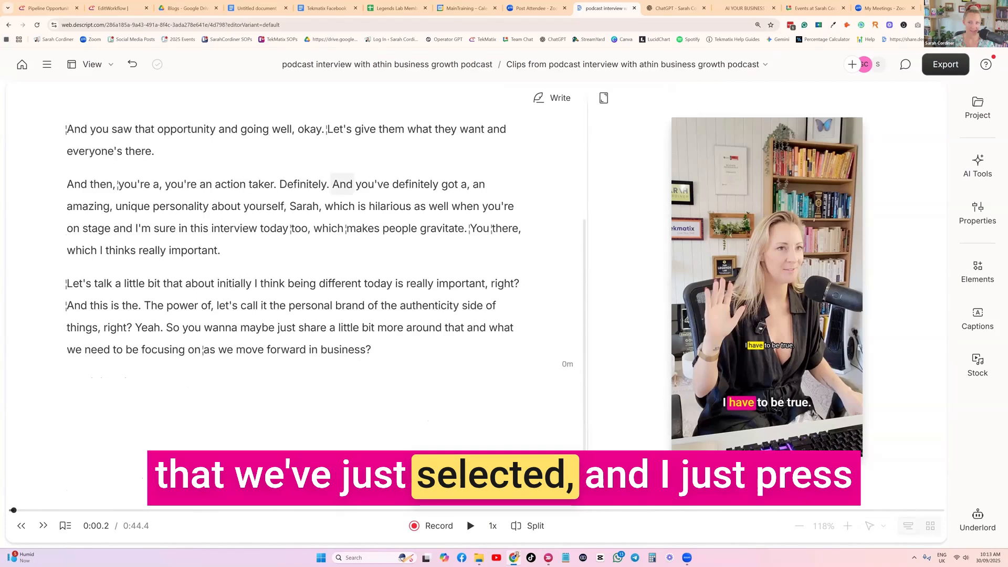
scroll(333, 286, up, 3)
click(945, 64)
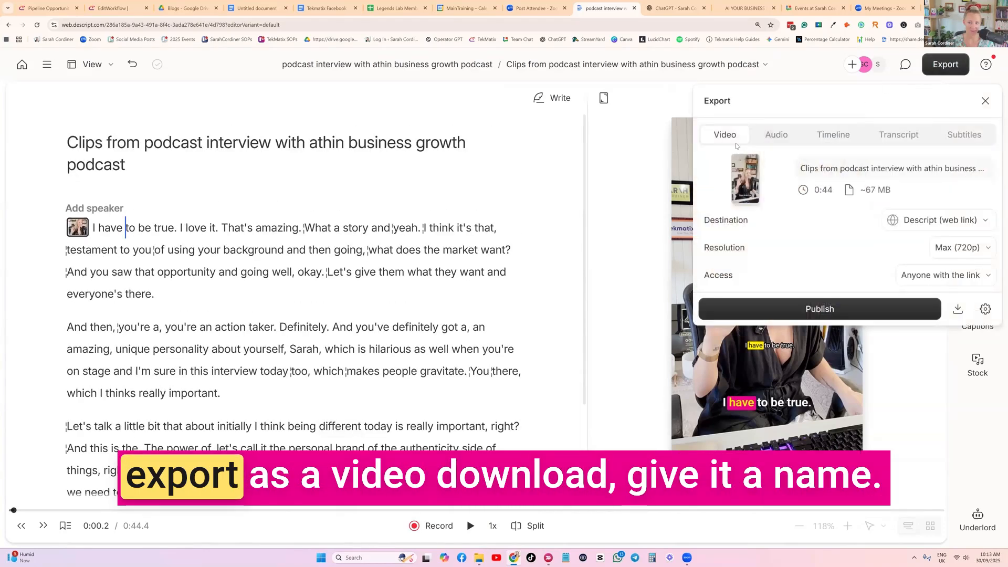
click(959, 309)
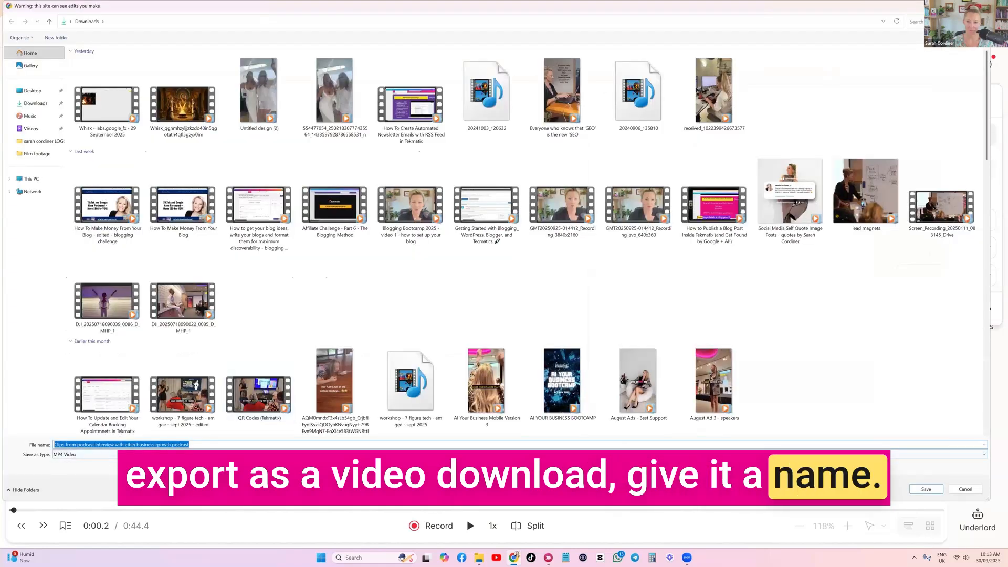
key(Return)
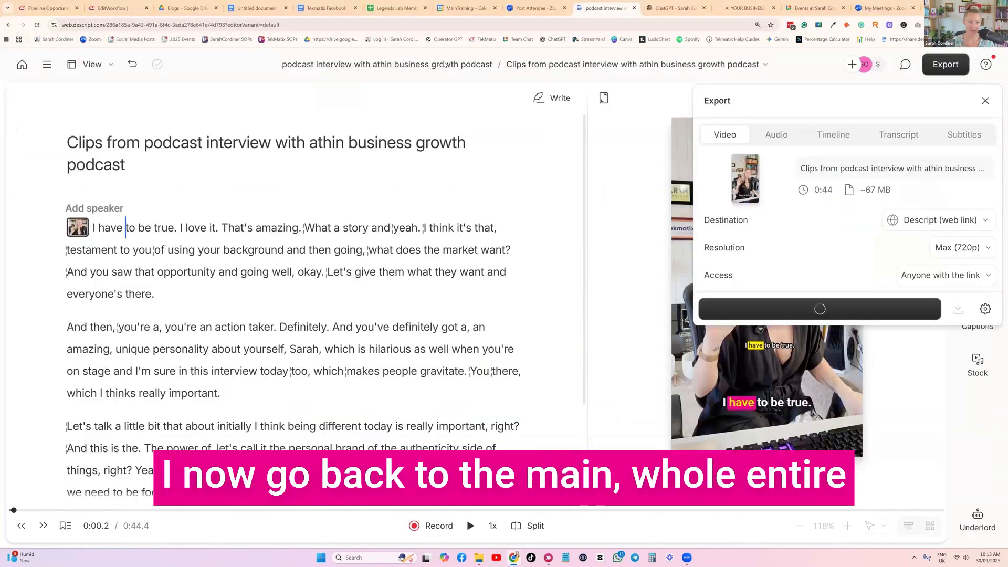
In the full interview, select the passage from "Amazing. So true" to "really showcase ourselves?" and duplicate it to a new composition.
click(385, 64)
scroll(363, 199, down, 3)
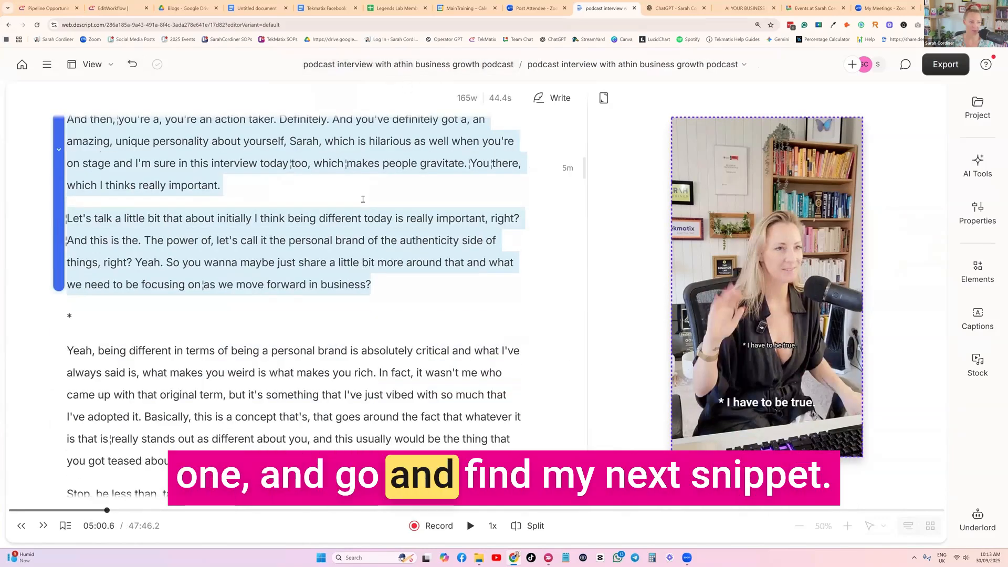
scroll(363, 199, down, 15)
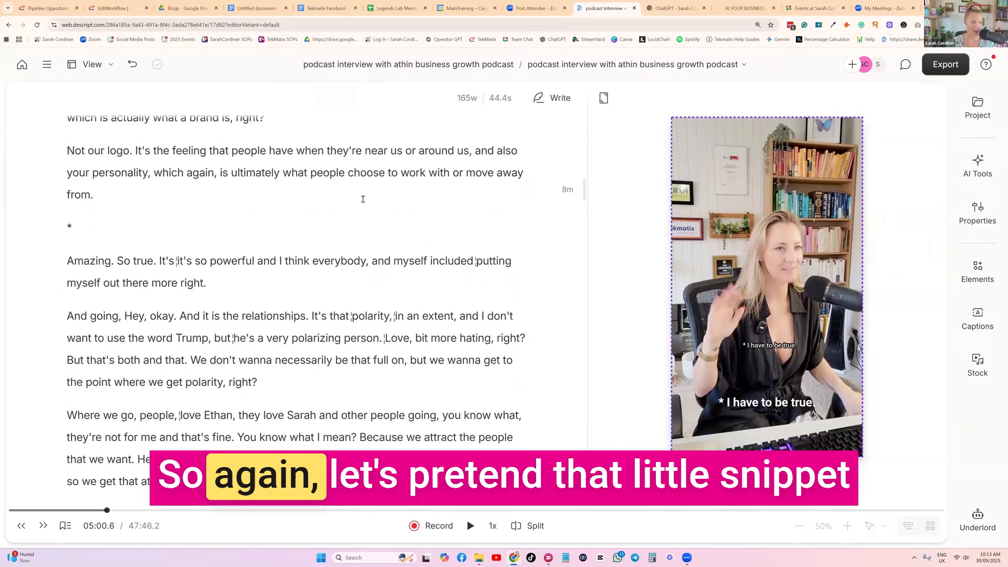
scroll(363, 199, down, 2)
scroll(363, 199, up, 1)
drag(68, 182, 221, 465)
scroll(295, 160, up, 1)
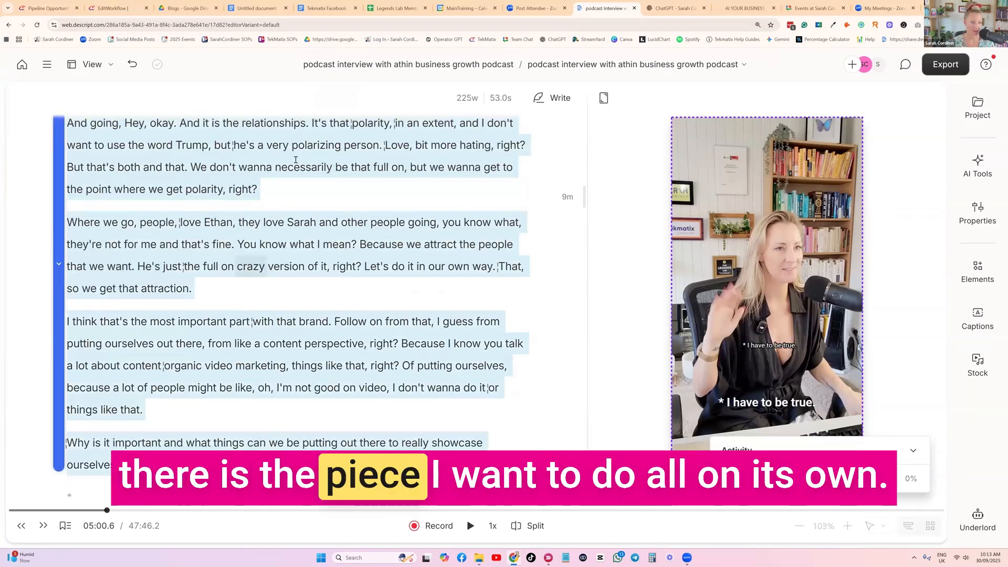
scroll(176, 236, up, 3)
scroll(200, 226, down, 4)
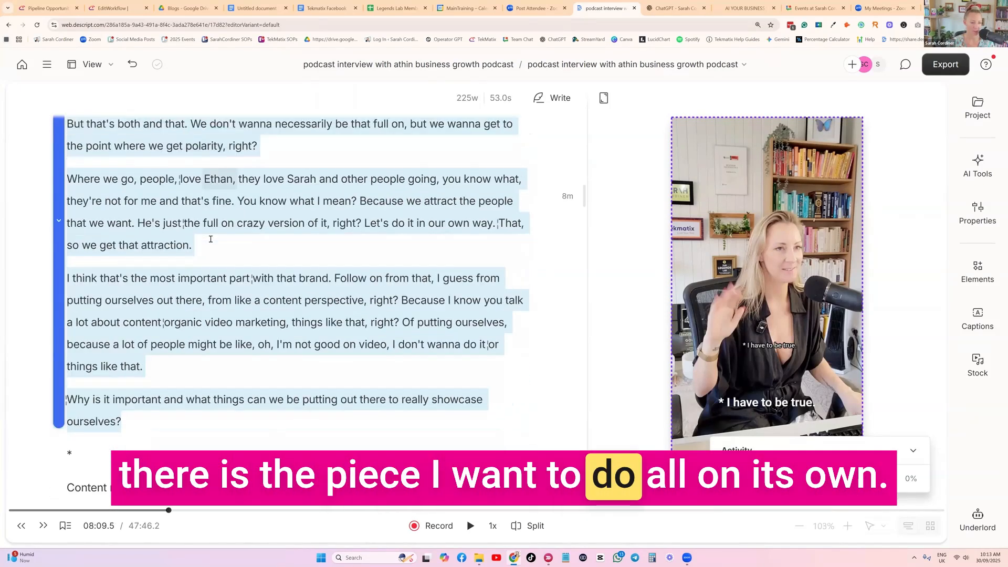
scroll(185, 211, up, 2)
right_click(182, 200)
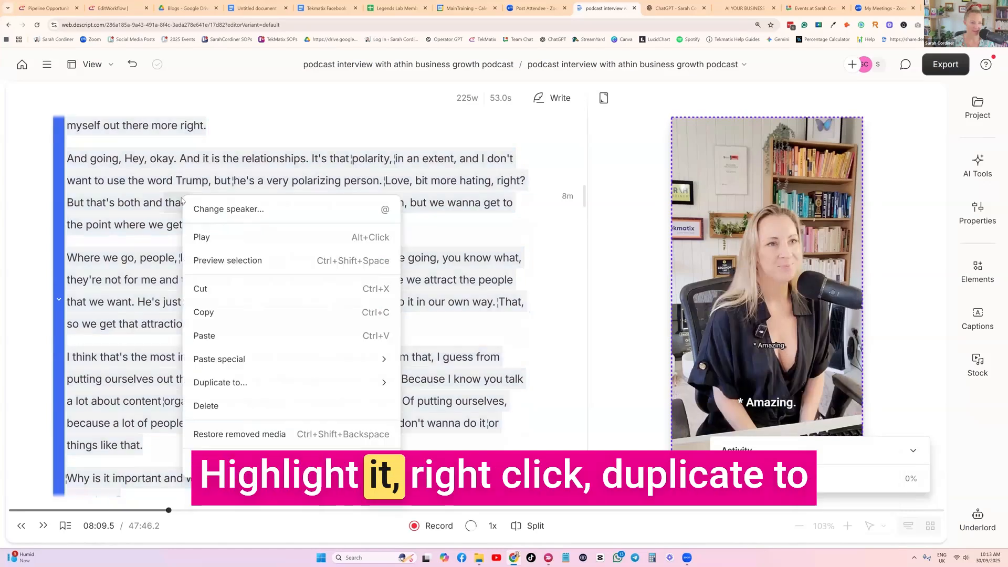
mouse_move(242, 386)
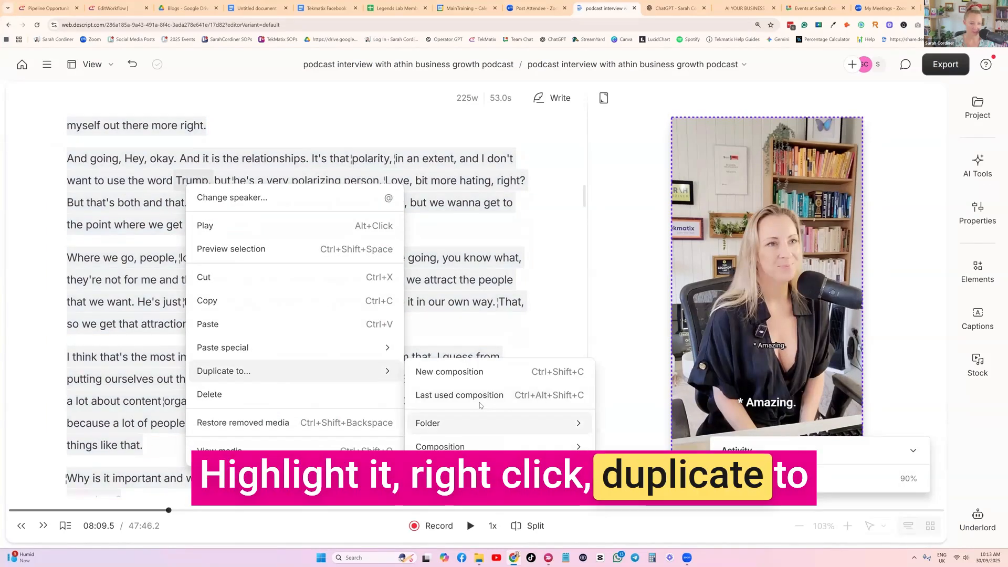
click(478, 376)
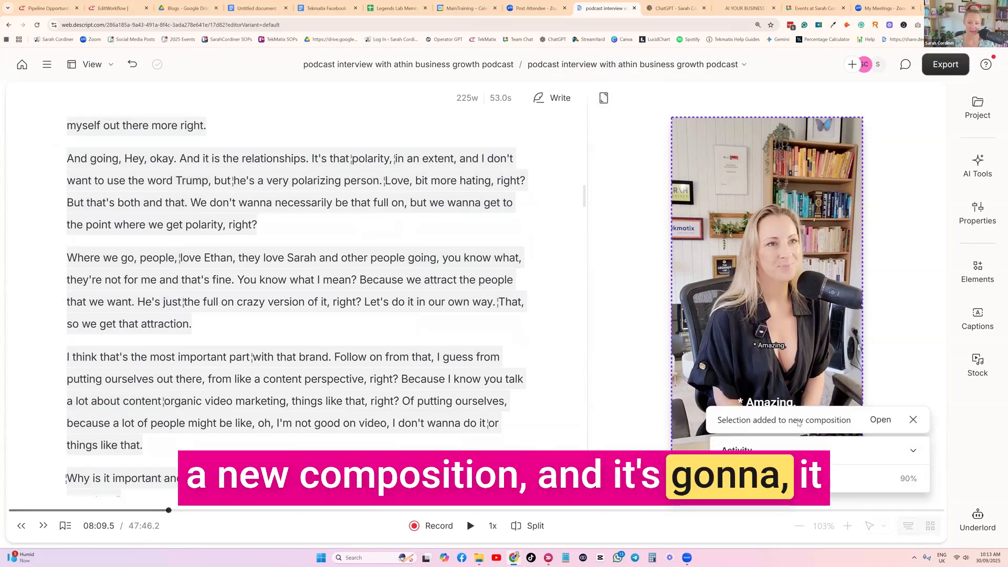
Open the new clip composition beginning with "Amazing. So true" and view its video export options, closing them without exporting.
click(744, 66)
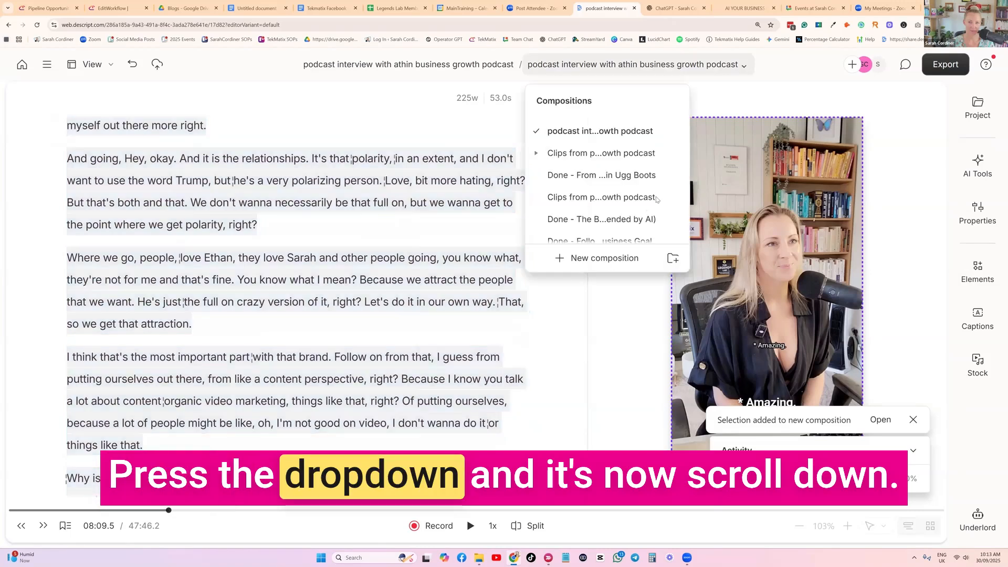
scroll(609, 221, down, 5)
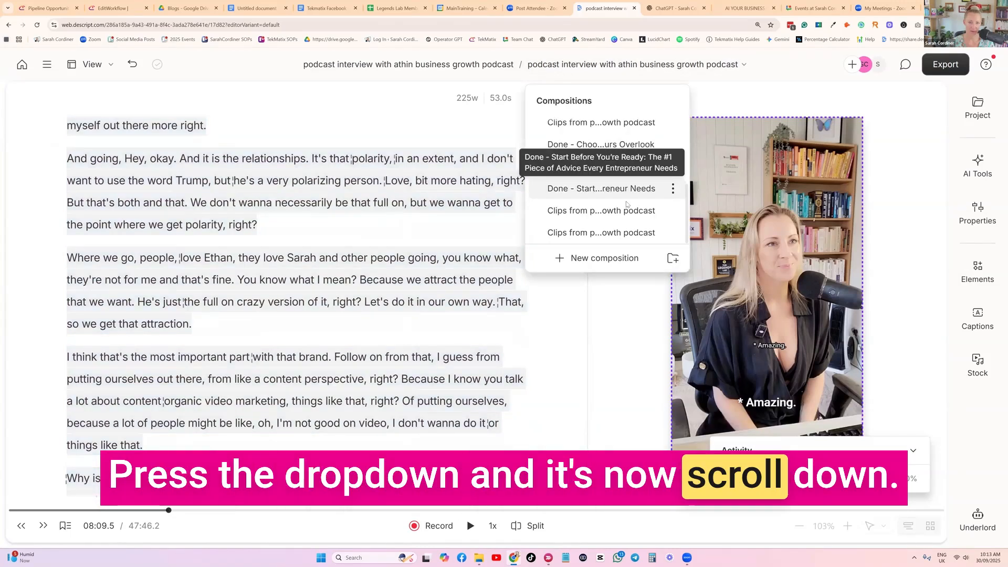
click(601, 233)
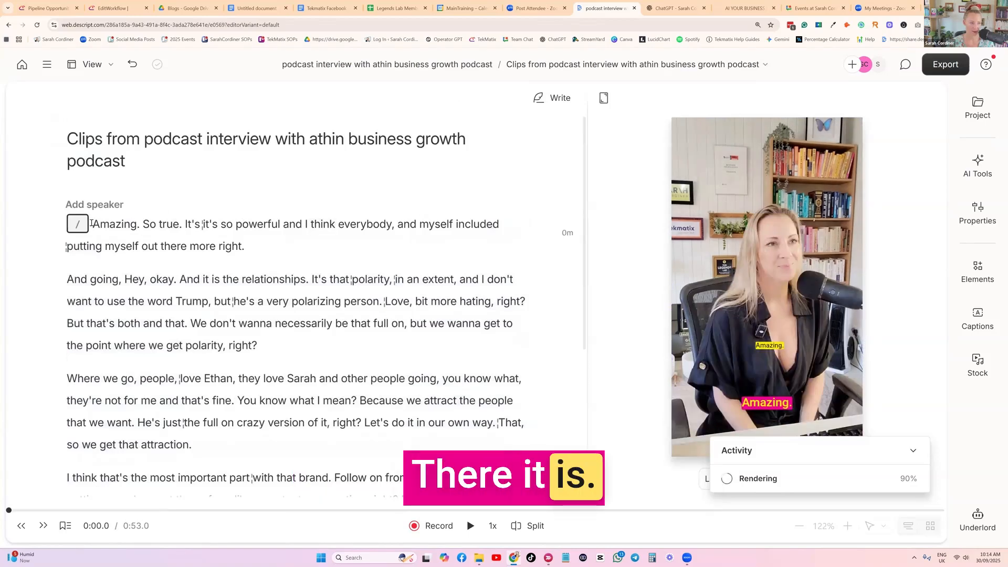
scroll(195, 293, down, 3)
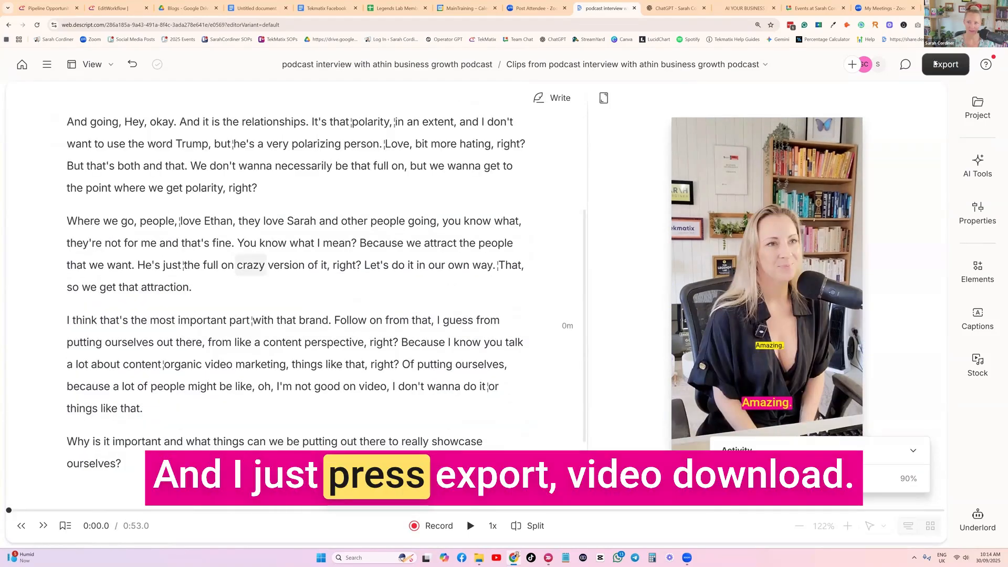
click(935, 64)
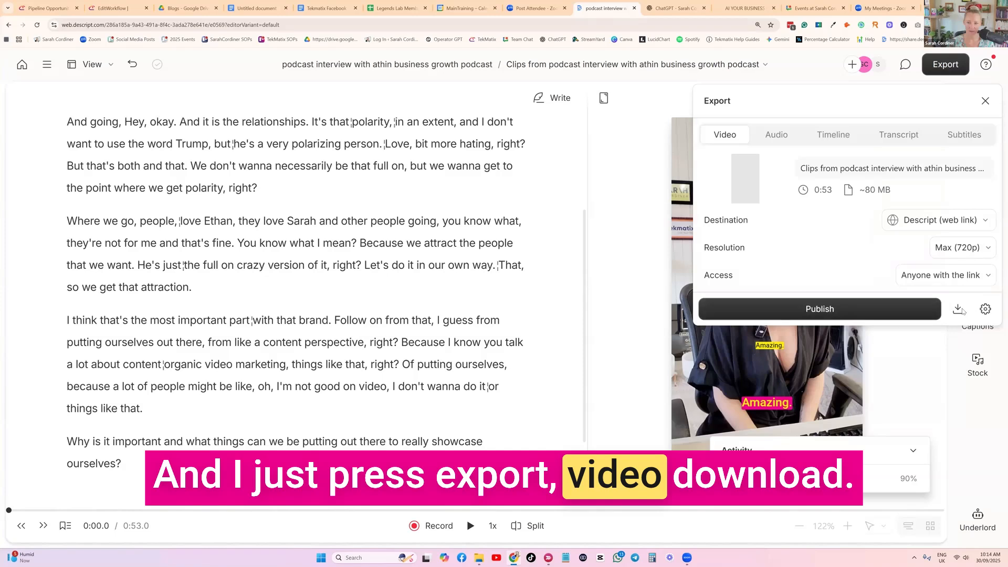
click(986, 102)
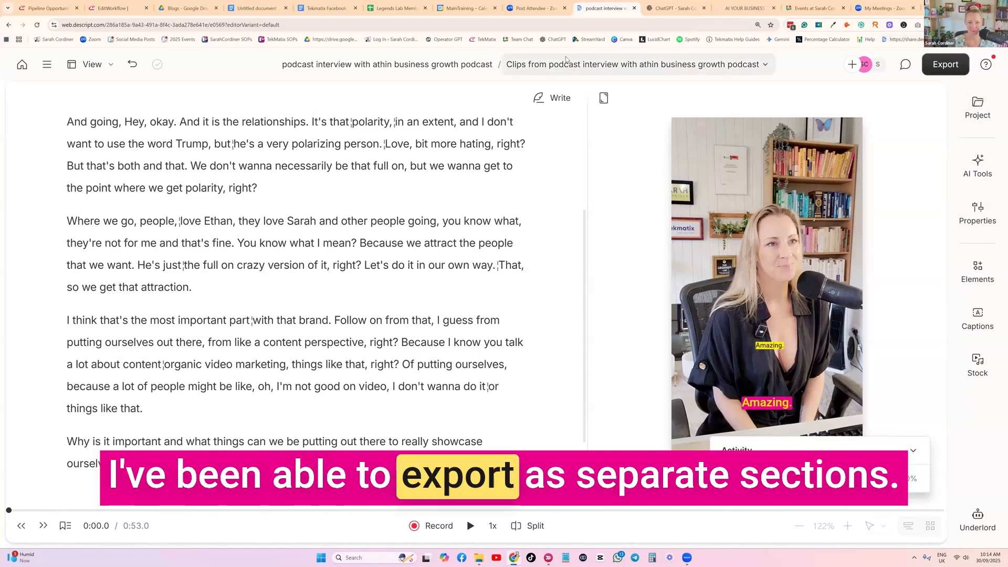
Return from the duplicated clip to the full podcast interview composition.
scroll(409, 150, up, 3)
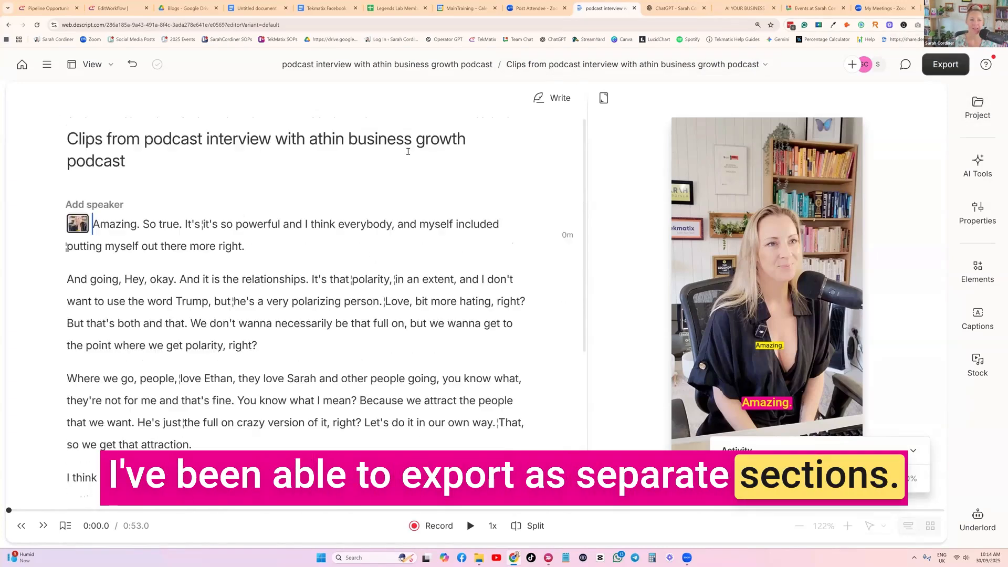
click(314, 66)
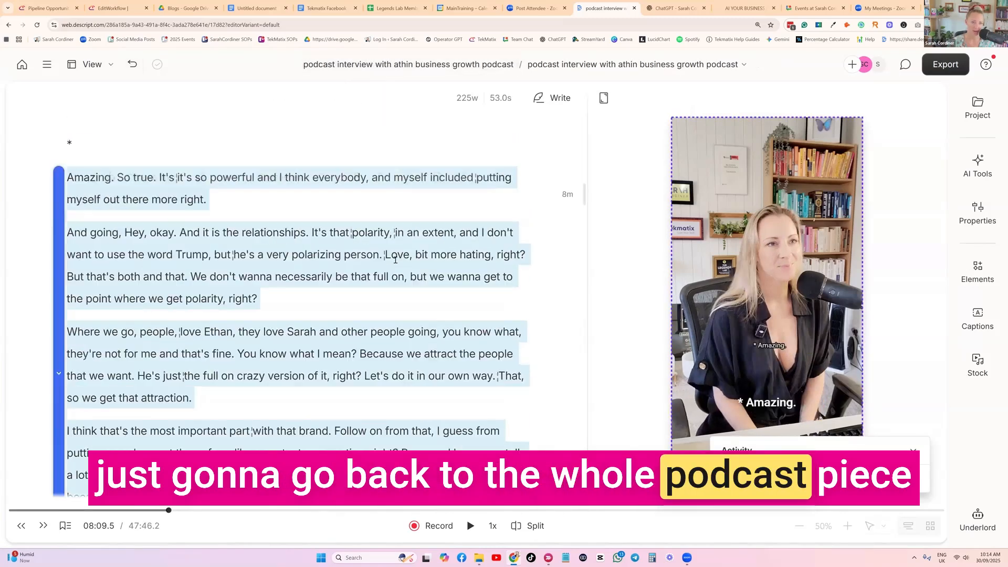
scroll(396, 260, down, 10)
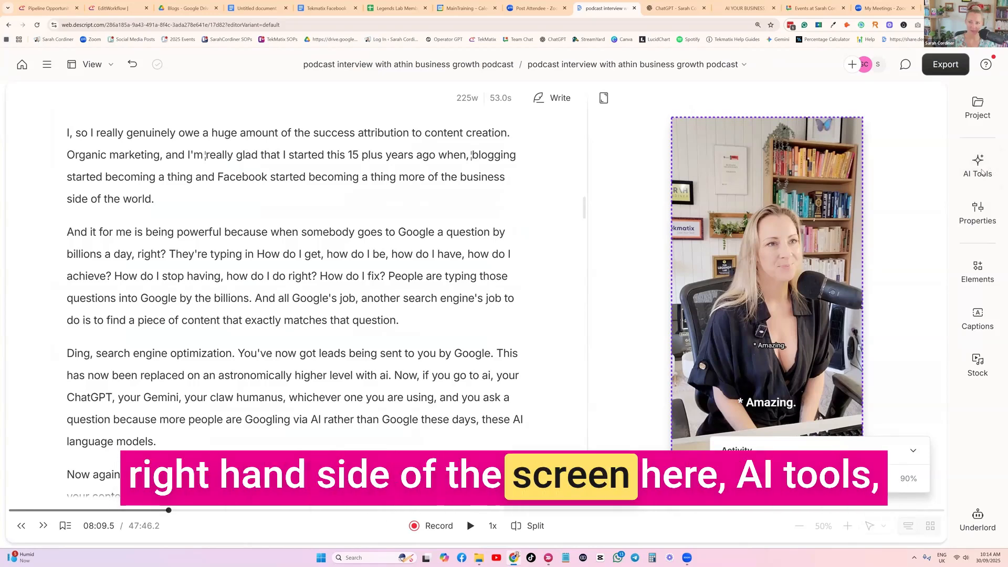
Generate 15 clips of 45 seconds each from the full interview with the Create clips AI tool, keeping the default layout.
click(978, 165)
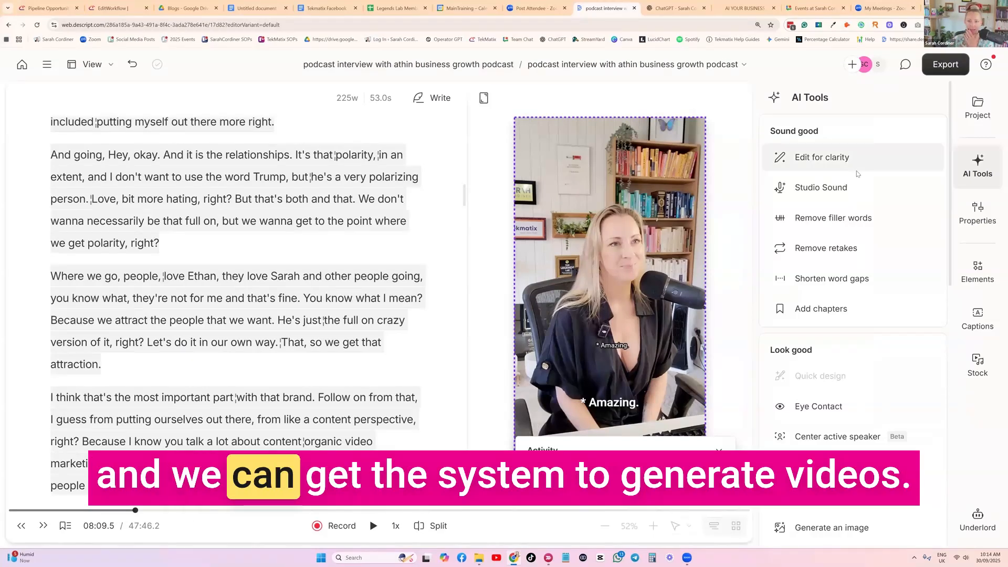
scroll(857, 174, down, 5)
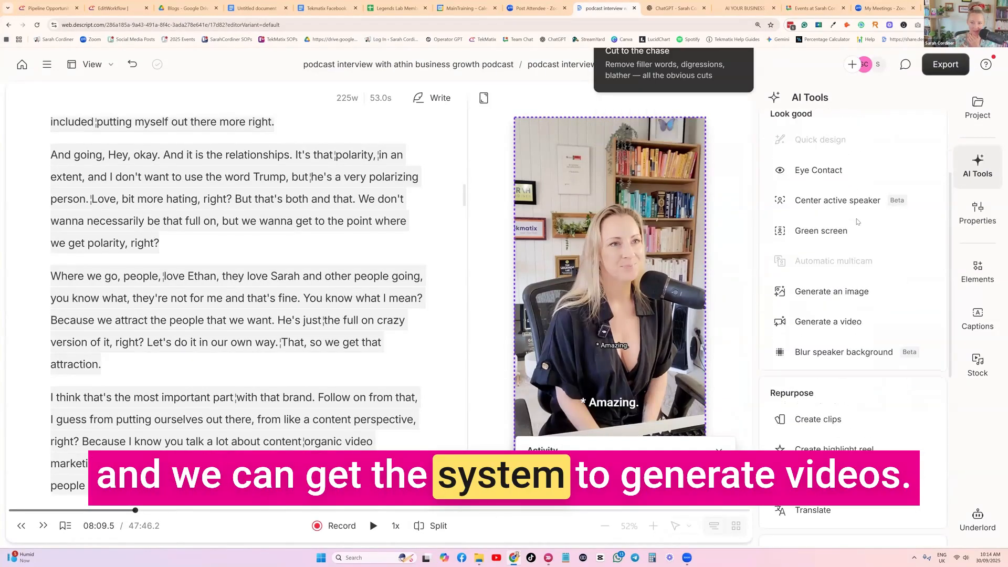
scroll(763, 309, down, 2)
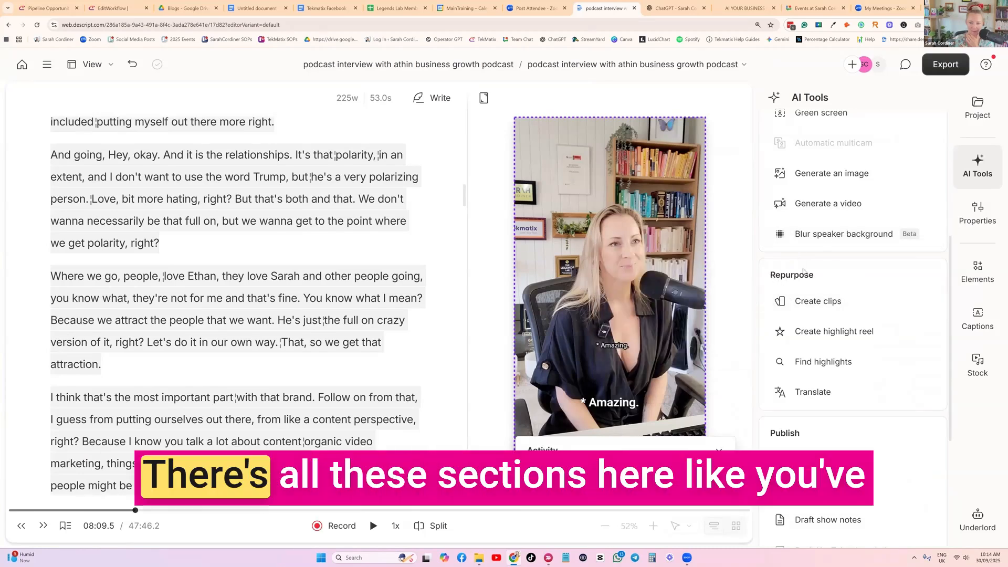
scroll(838, 203, up, 4)
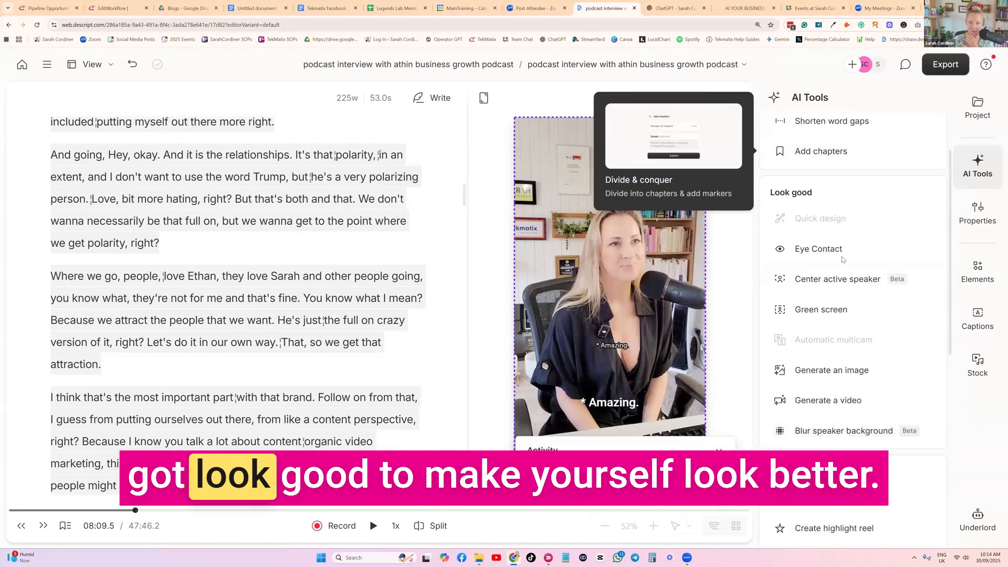
scroll(843, 260, down, 5)
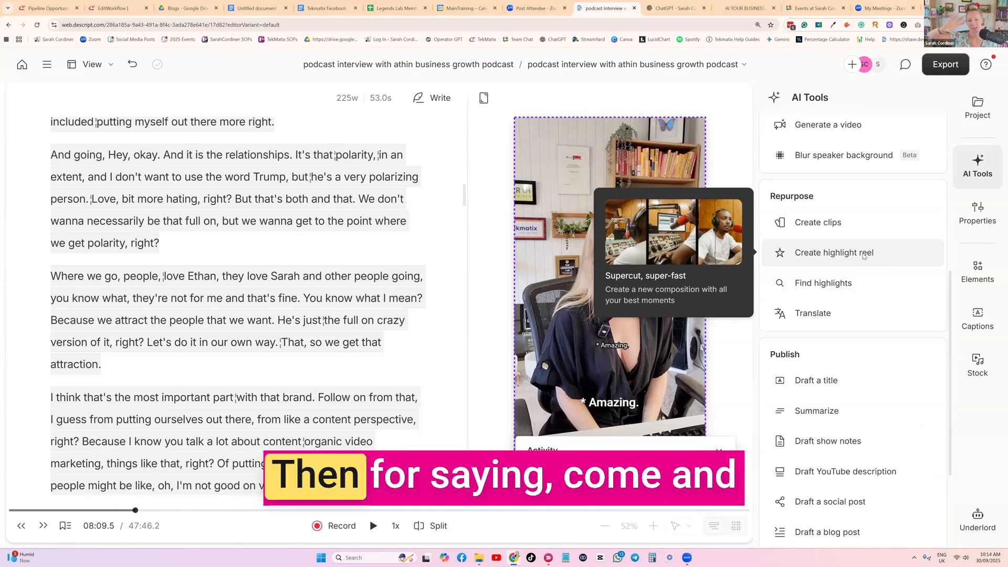
click(836, 225)
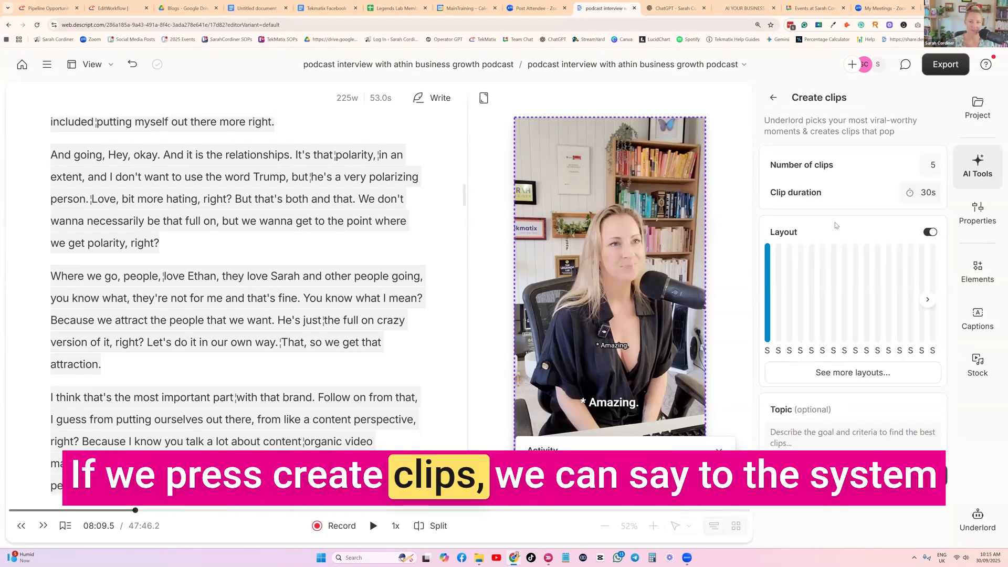
click(935, 165)
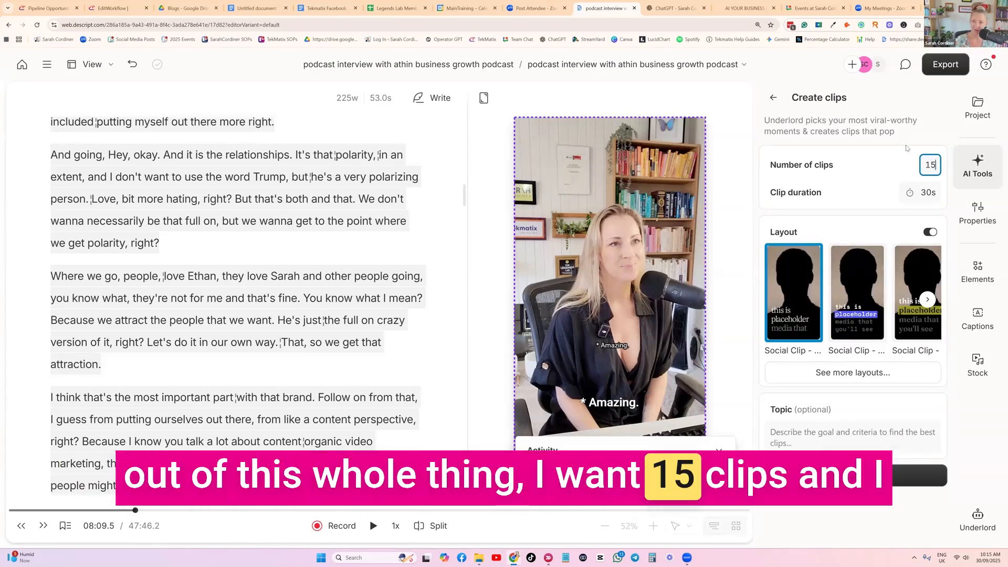
click(928, 195)
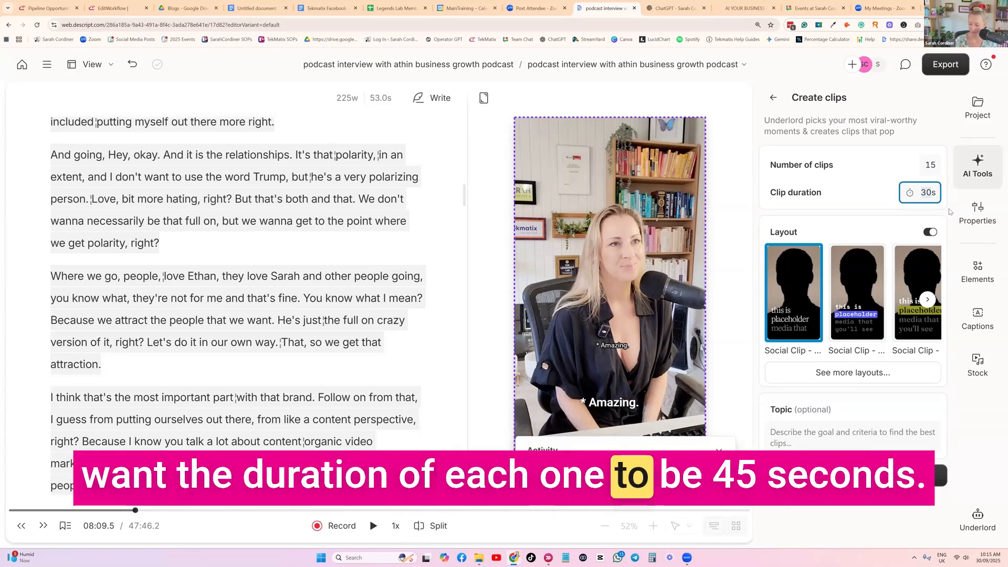
text(45s)
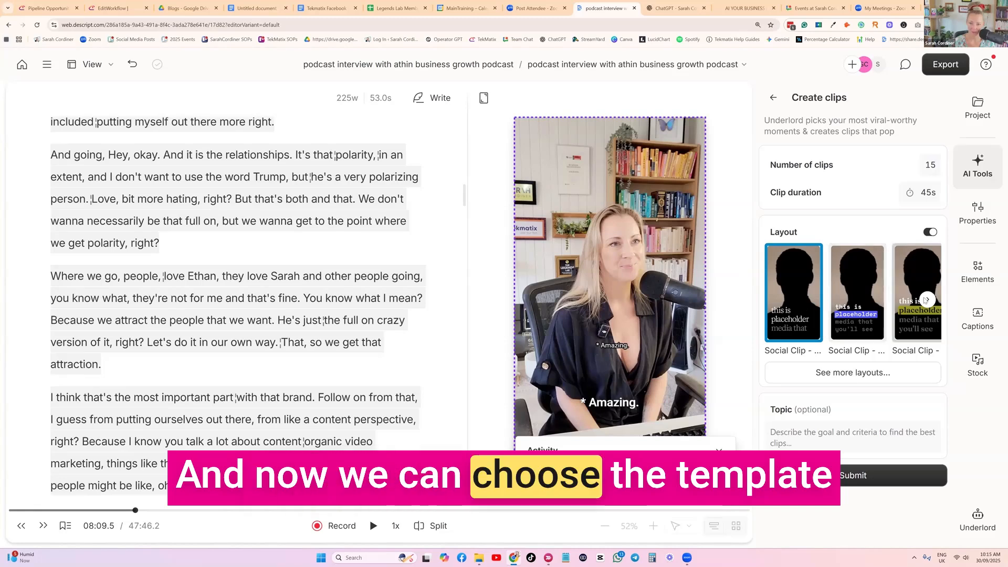
click(855, 477)
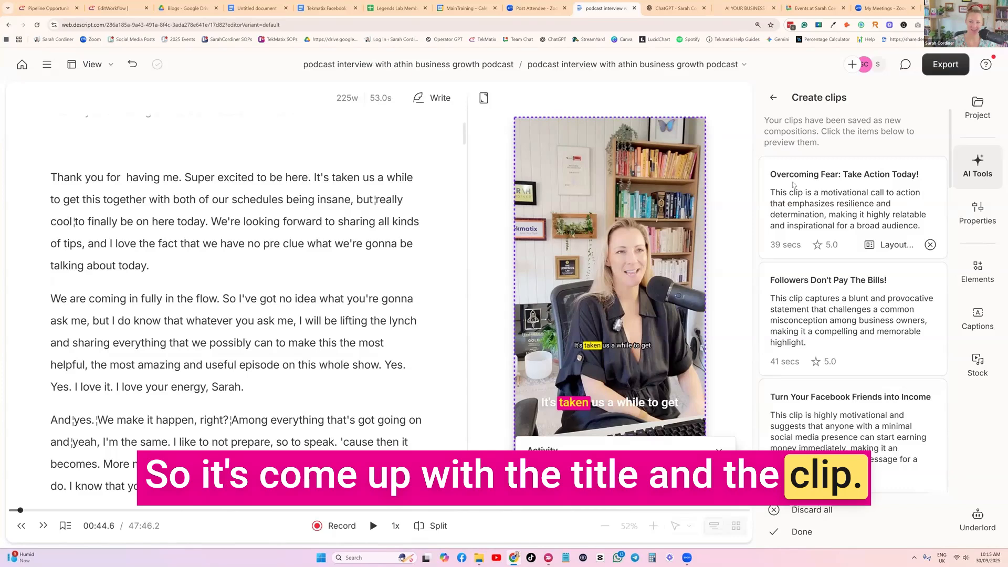
Review the generated clip suggestions, then open "Embrace Your Weirdness: The Key to Success" and read through its transcript.
scroll(851, 315, down, 3)
scroll(893, 291, down, 3)
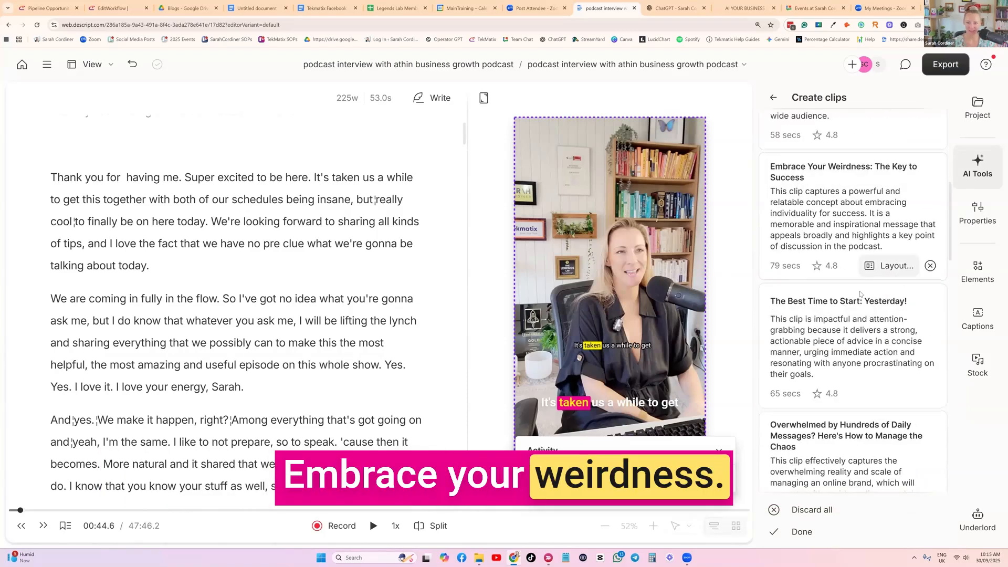
scroll(866, 265, down, 4)
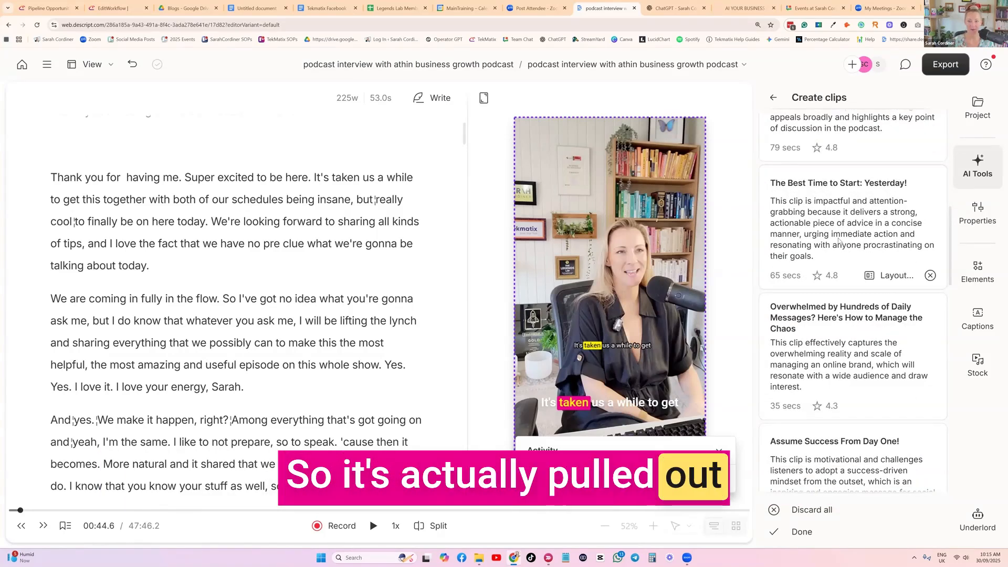
scroll(841, 271, up, 2)
click(885, 170)
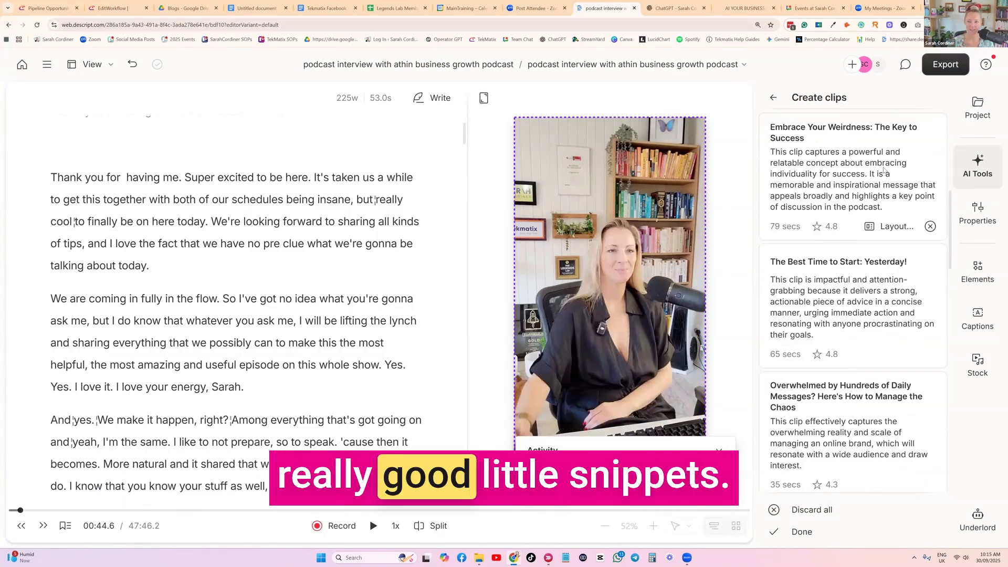
click(859, 166)
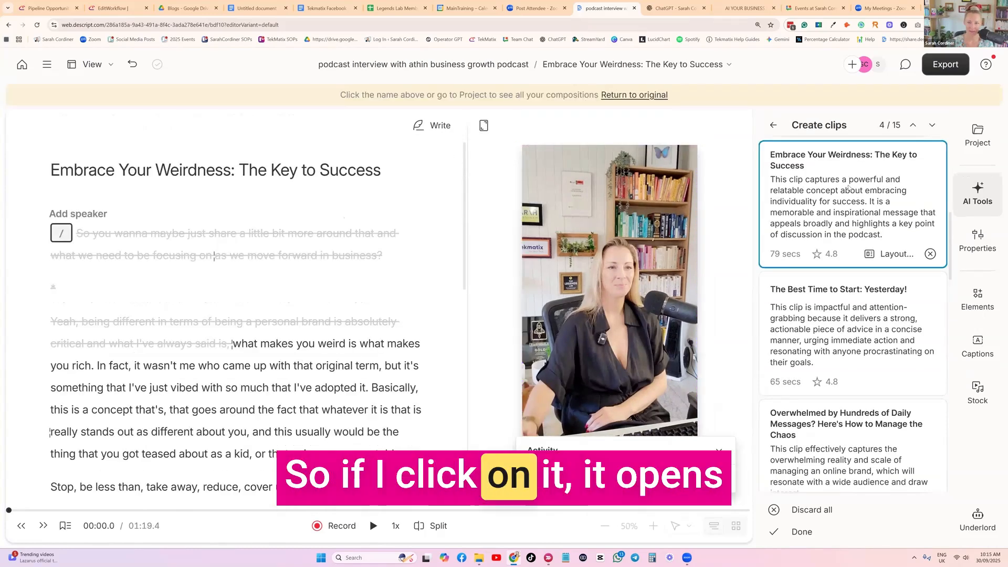
scroll(264, 306, down, 10)
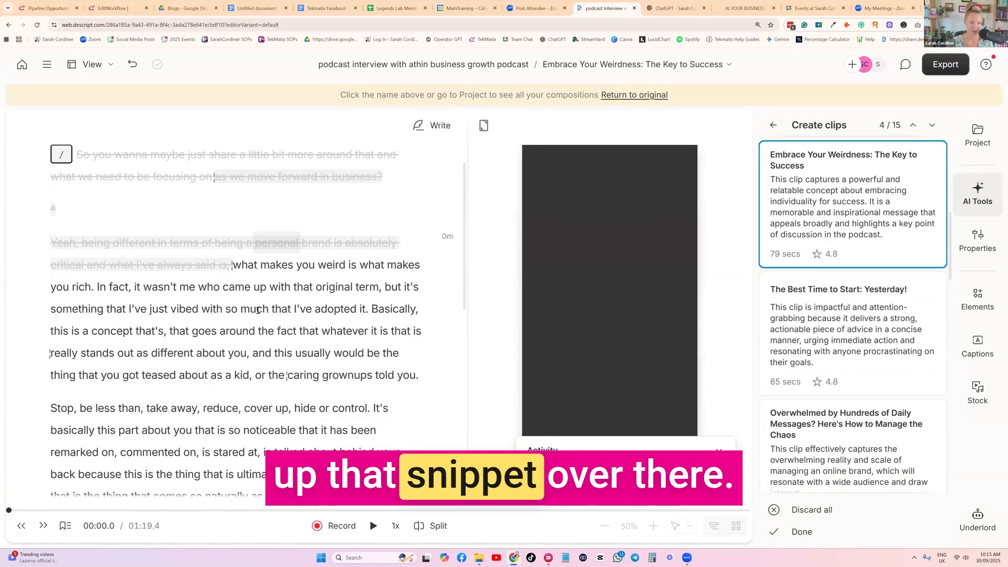
scroll(264, 307, down, 3)
scroll(265, 307, up, 3)
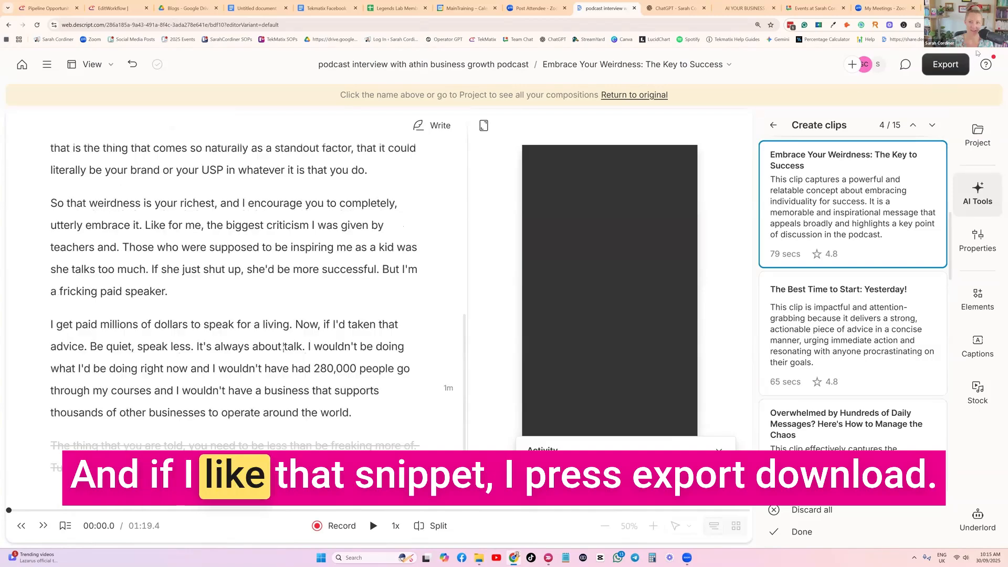
Export the "Embrace Your Weirdness" clip as an MP4 video download with the suggested file name, and view the resolution options.
click(946, 70)
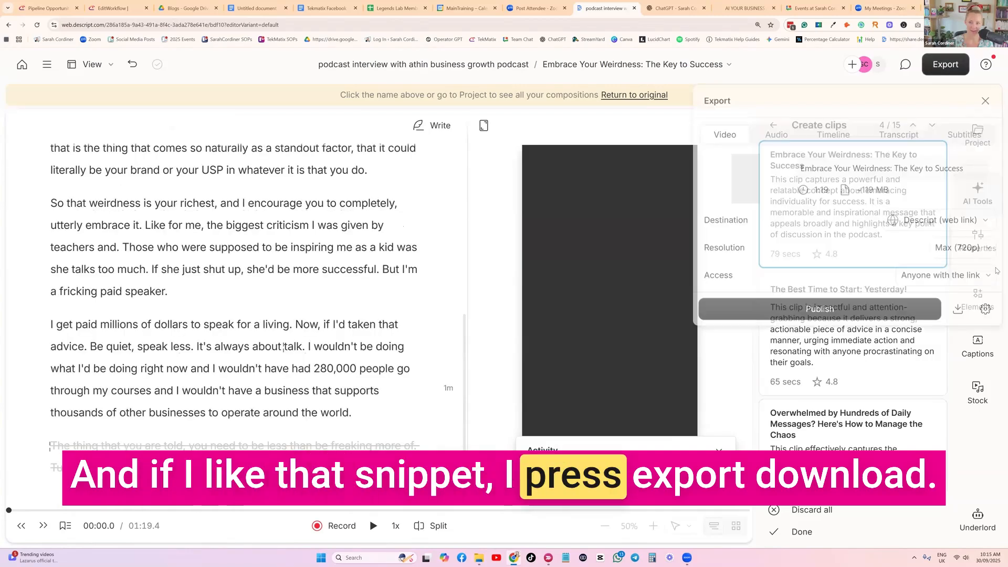
click(963, 312)
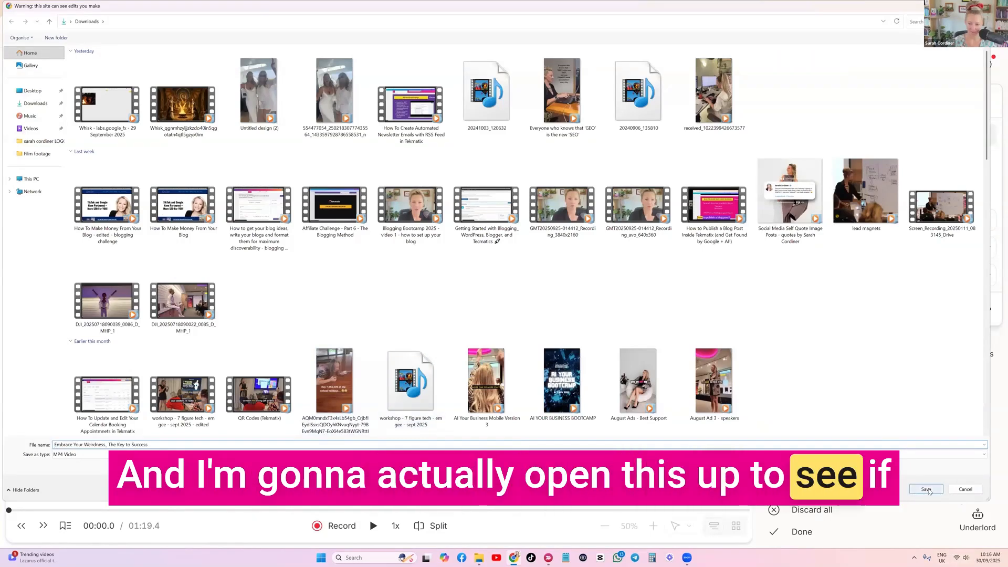
click(927, 490)
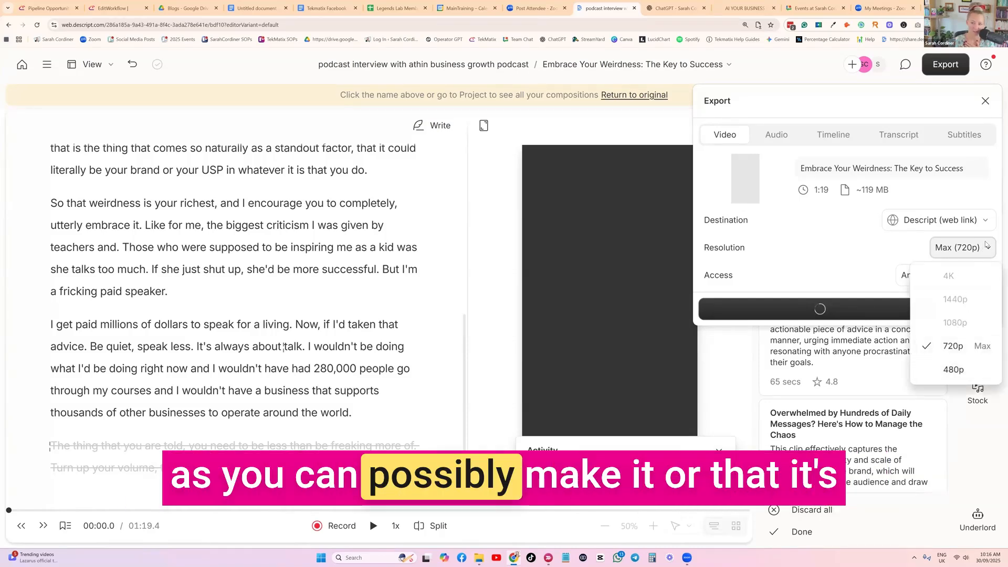
click(979, 251)
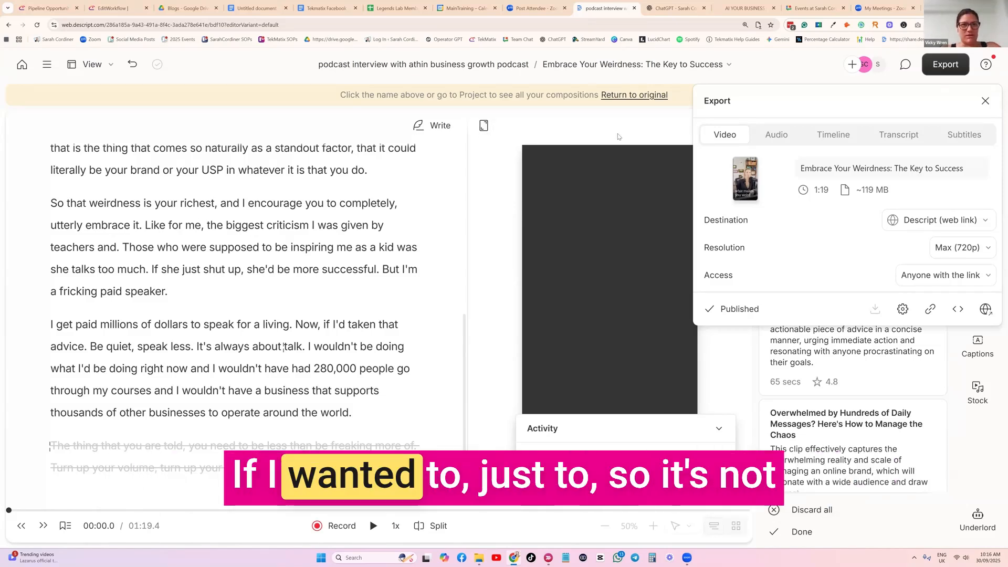
Undo back to the full podcast interview and select the passage from "Yeah. Love it. So true" to "for no reason.".
click(405, 64)
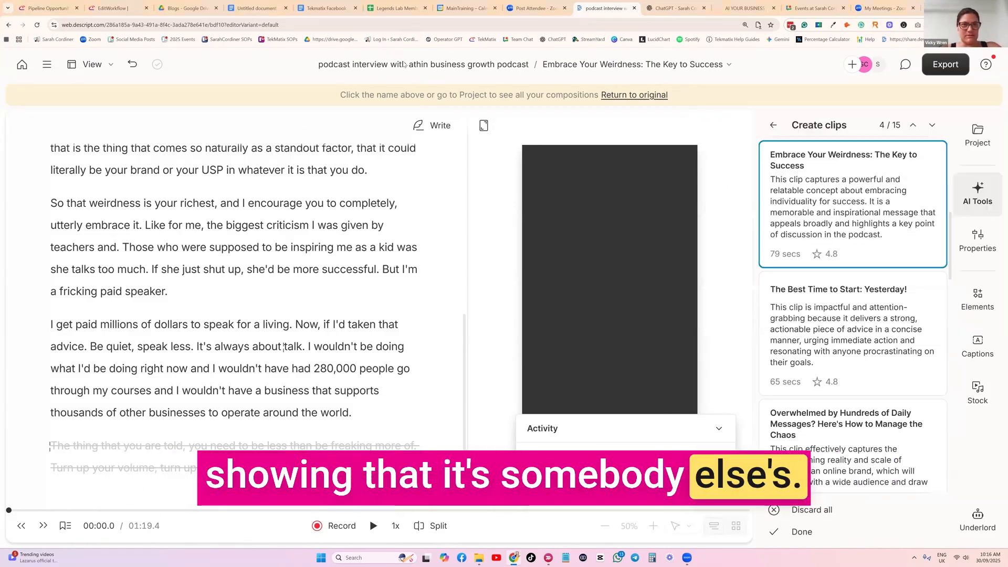
click(131, 68)
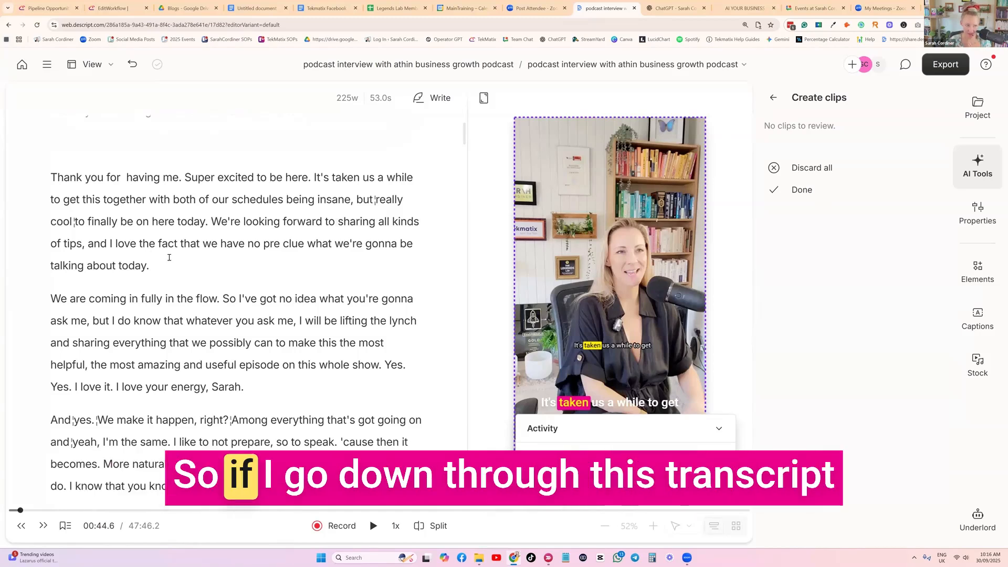
scroll(465, 149, down, 10)
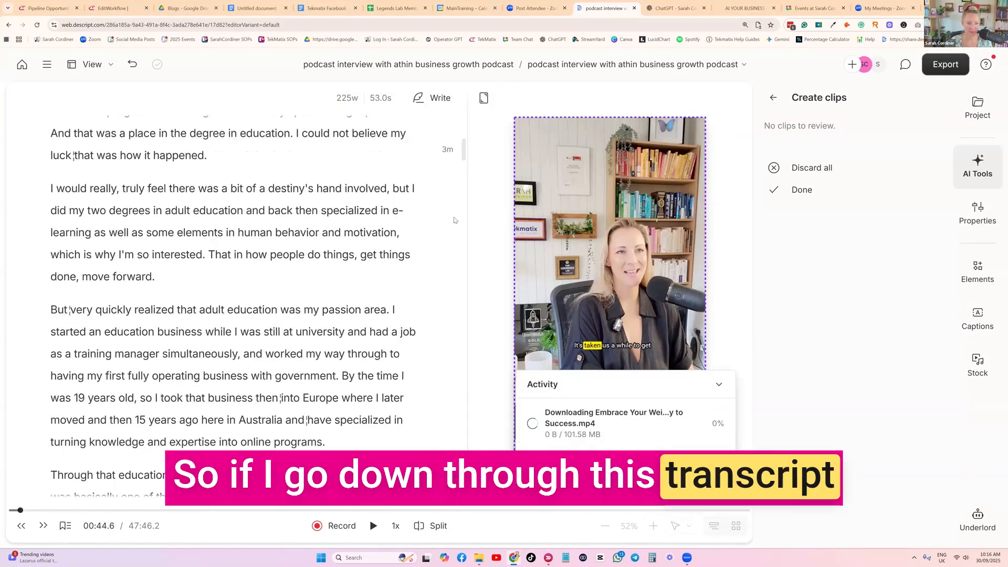
drag(465, 150, 465, 388)
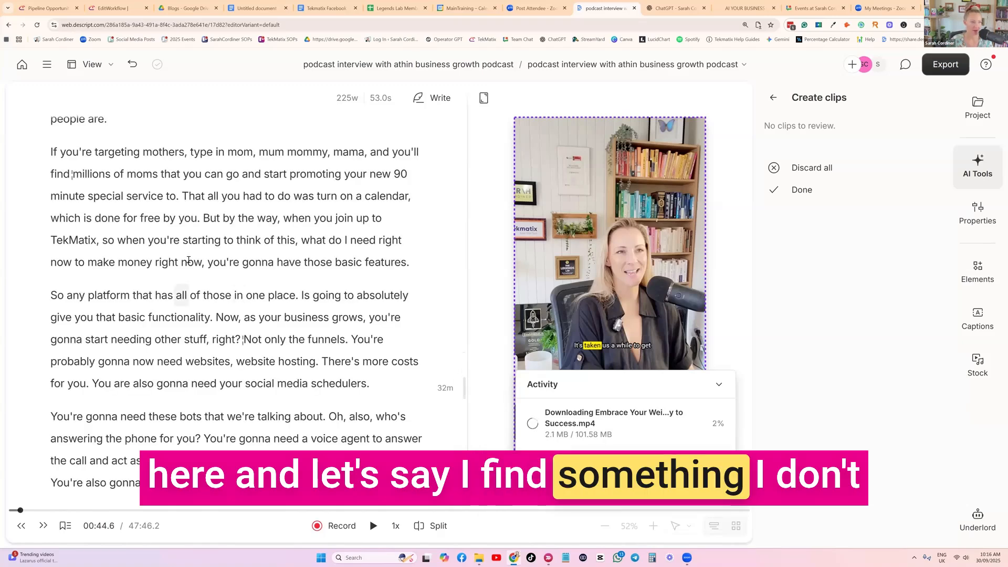
scroll(188, 261, down, 10)
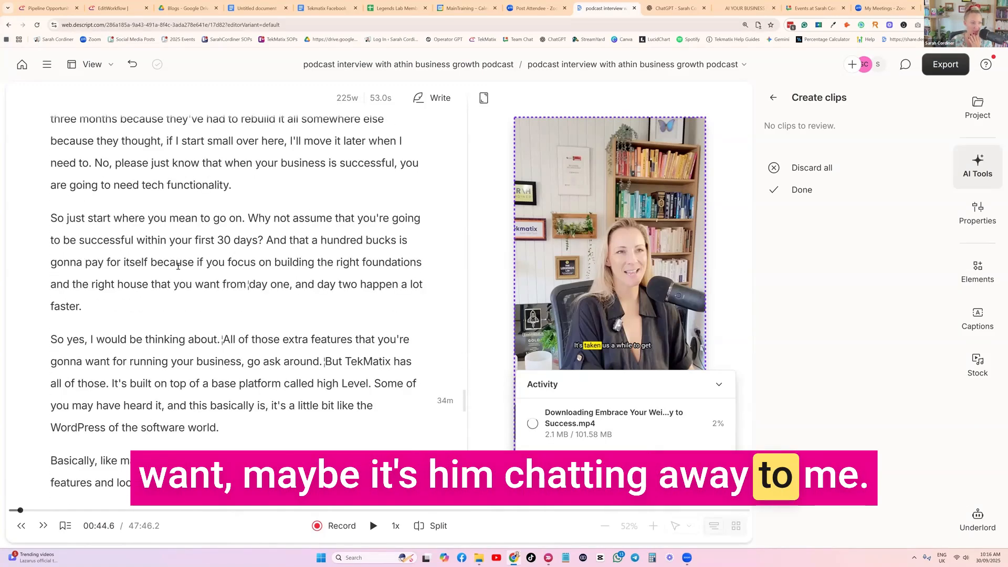
scroll(178, 267, down, 15)
drag(174, 189, 244, 246)
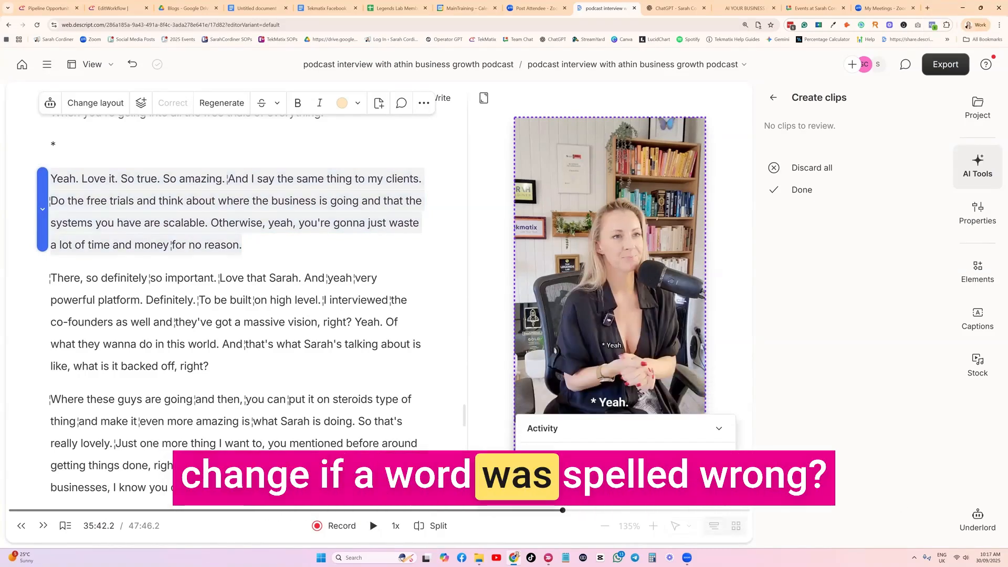
Clear the passage selection and look through the following interview transcript for a misspelled word.
click(190, 278)
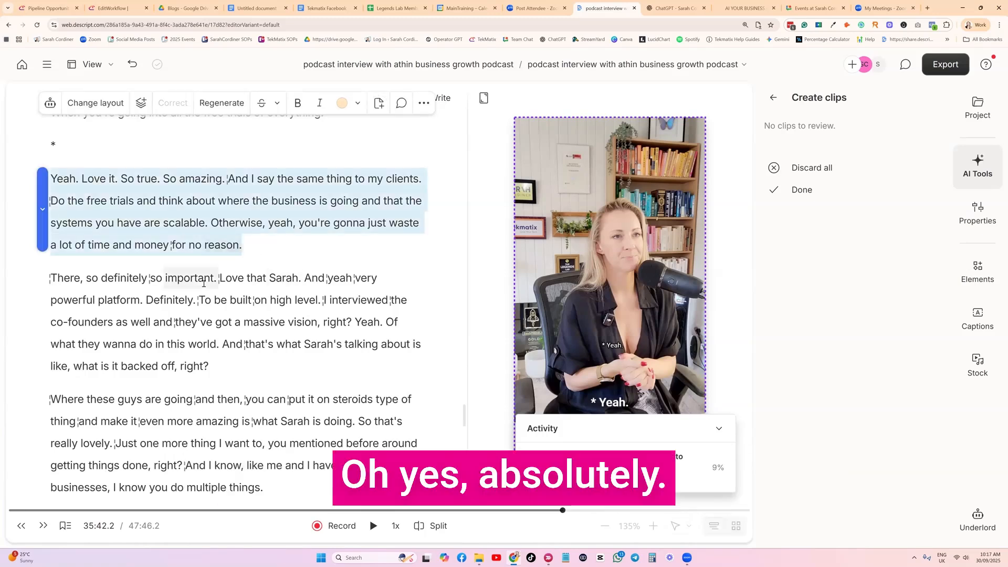
scroll(200, 294, down, 10)
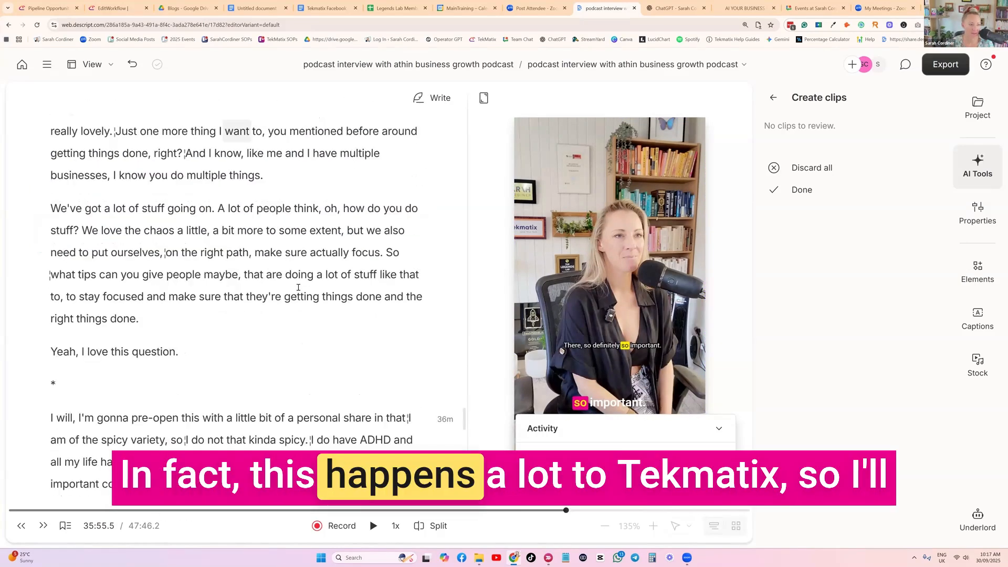
scroll(298, 288, down, 10)
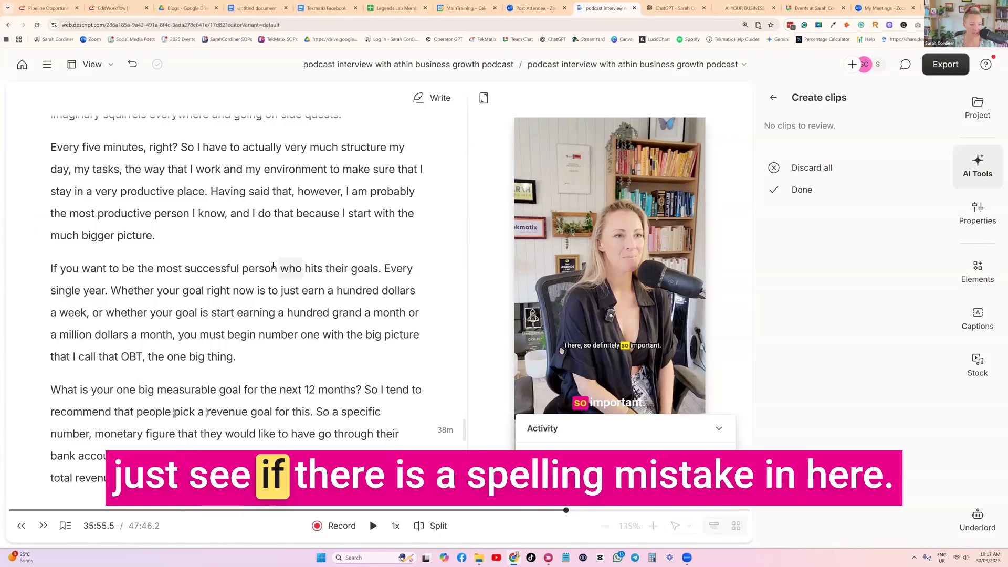
scroll(274, 267, down, 10)
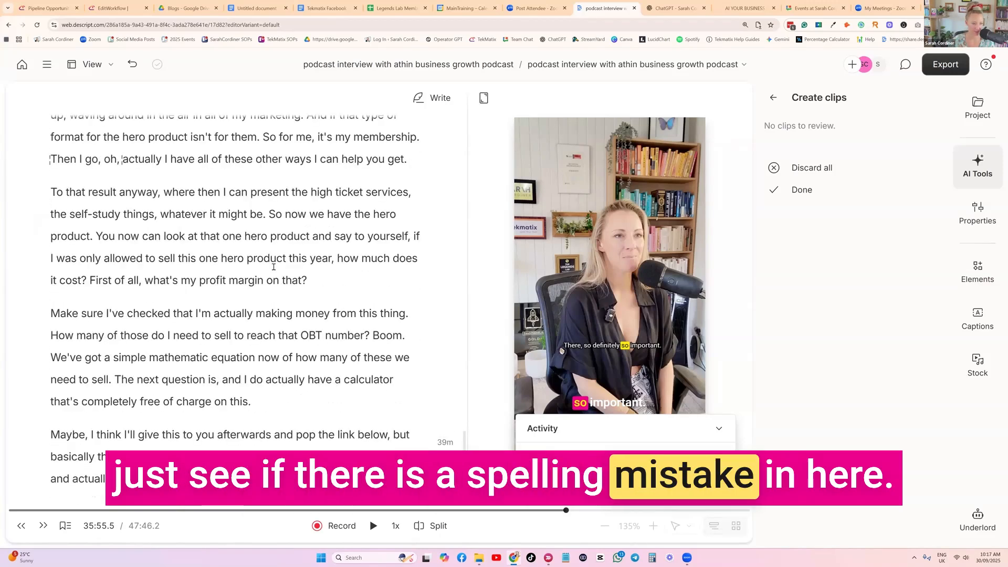
scroll(274, 267, down, 10)
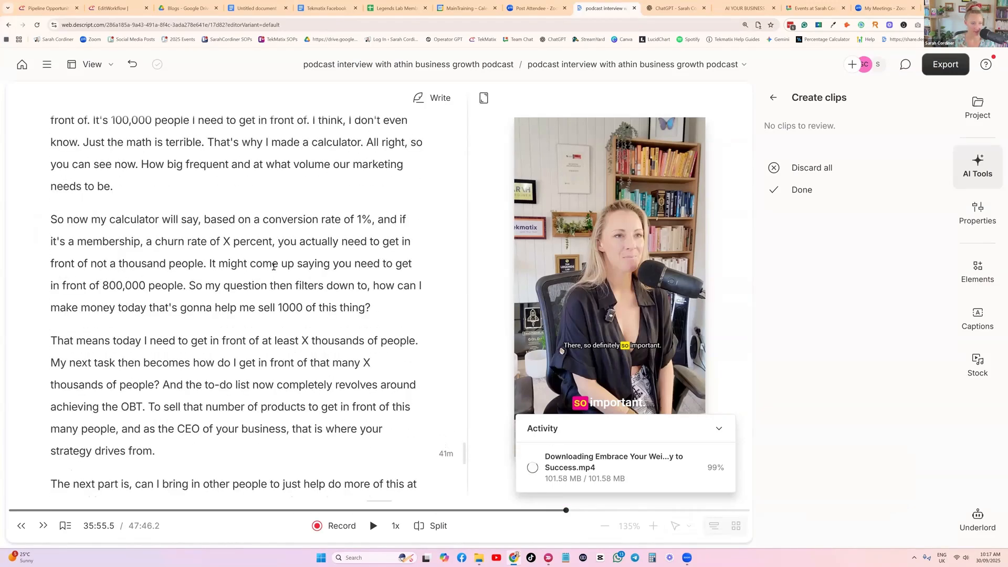
scroll(182, 212, up, 2)
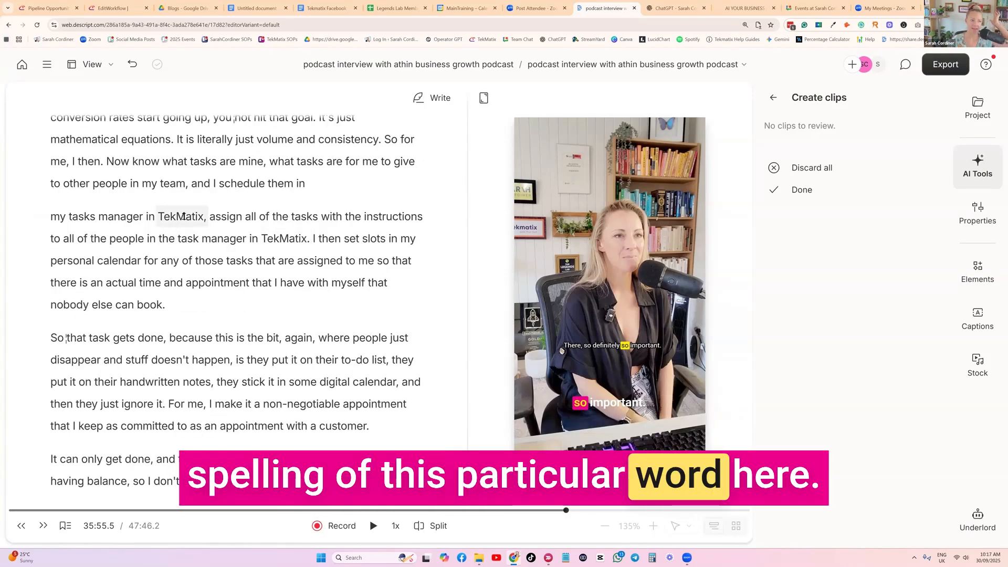
Correct only this occurrence of "TekMatix" after "my tasks manager in" to "Tekmatix" in the transcript.
double_click(183, 216)
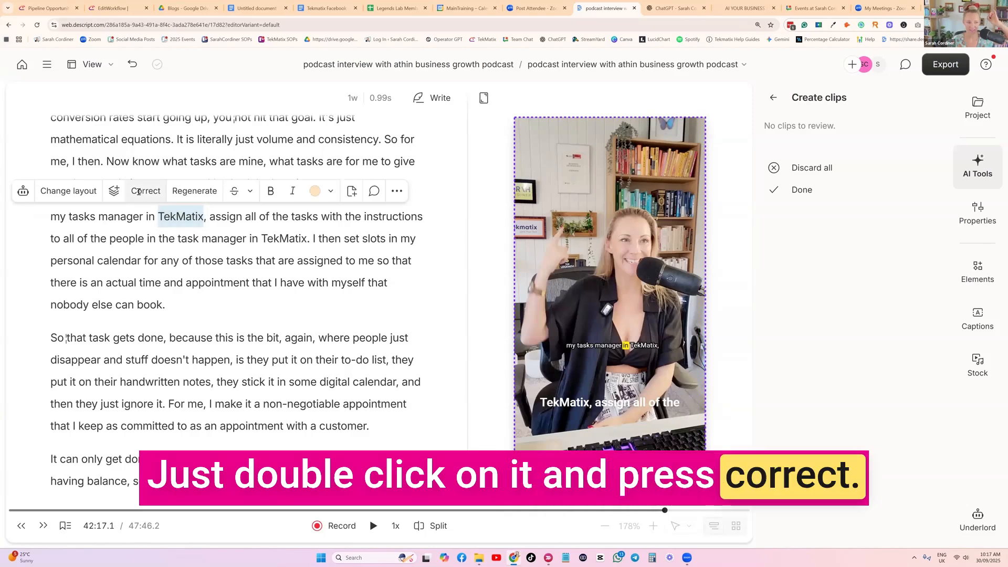
click(138, 191)
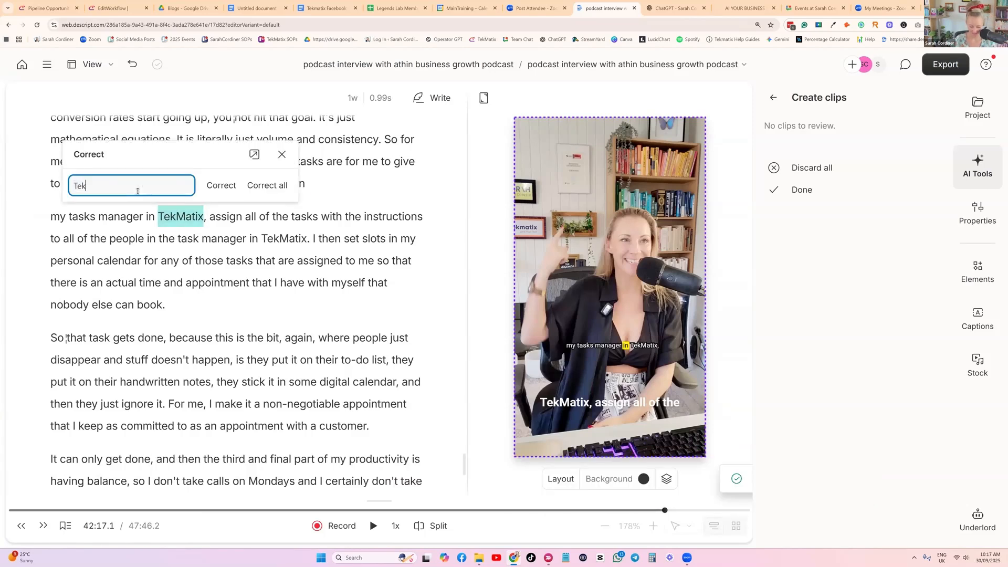
key(Return)
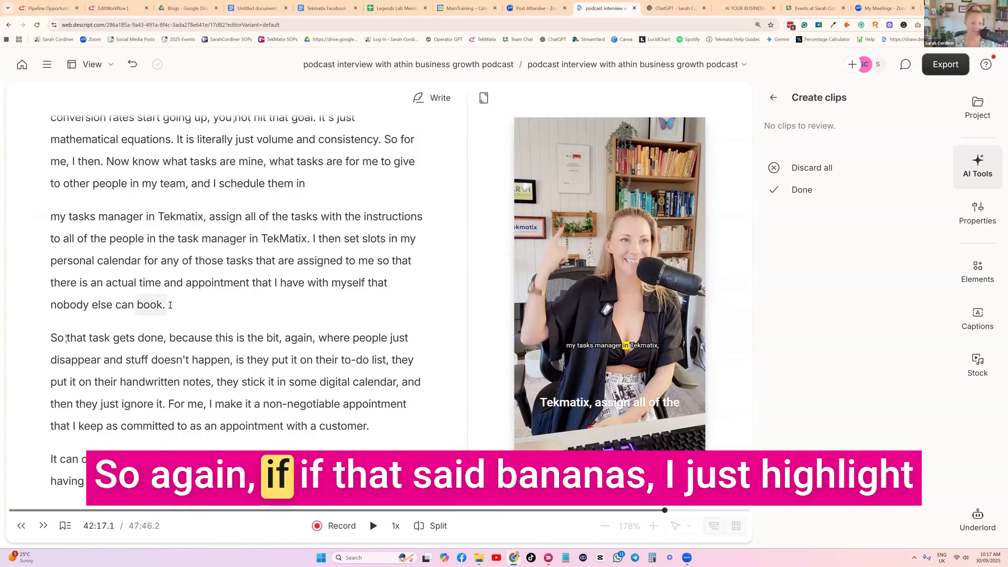
double_click(140, 305)
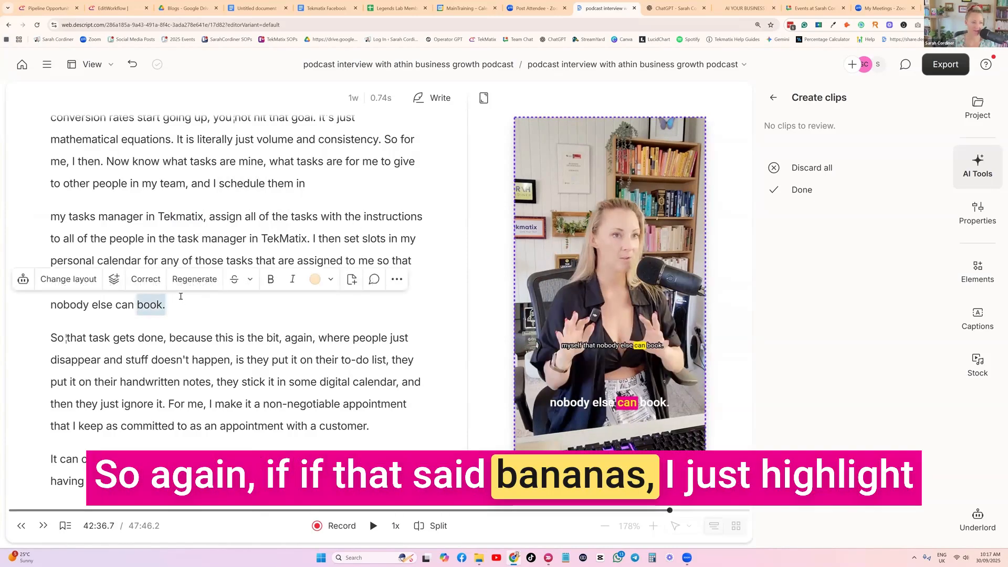
click(146, 279)
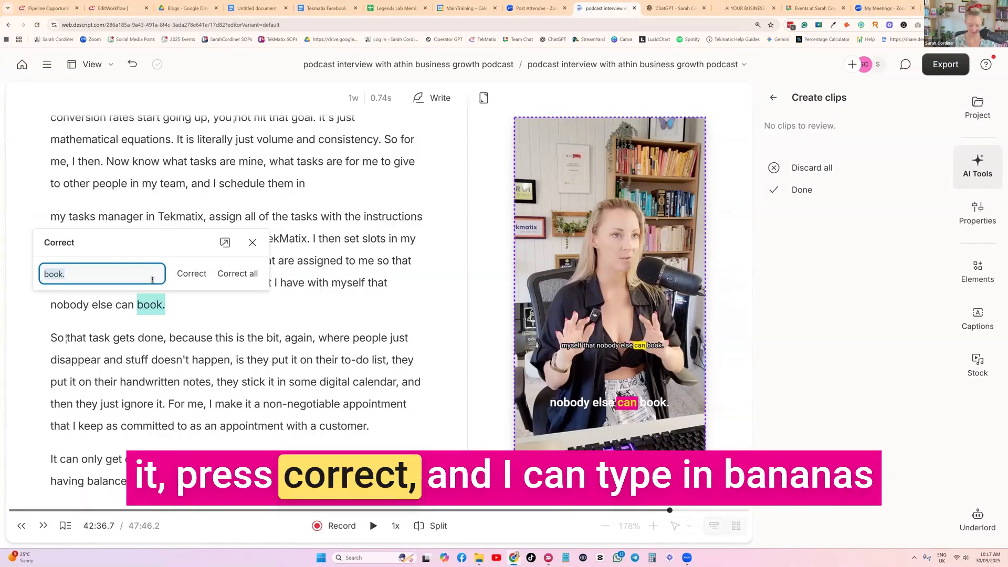
click(251, 242)
Look through the rest of the interview transcript, then bring up the AI Create clips settings again.
scroll(340, 254, down, 5)
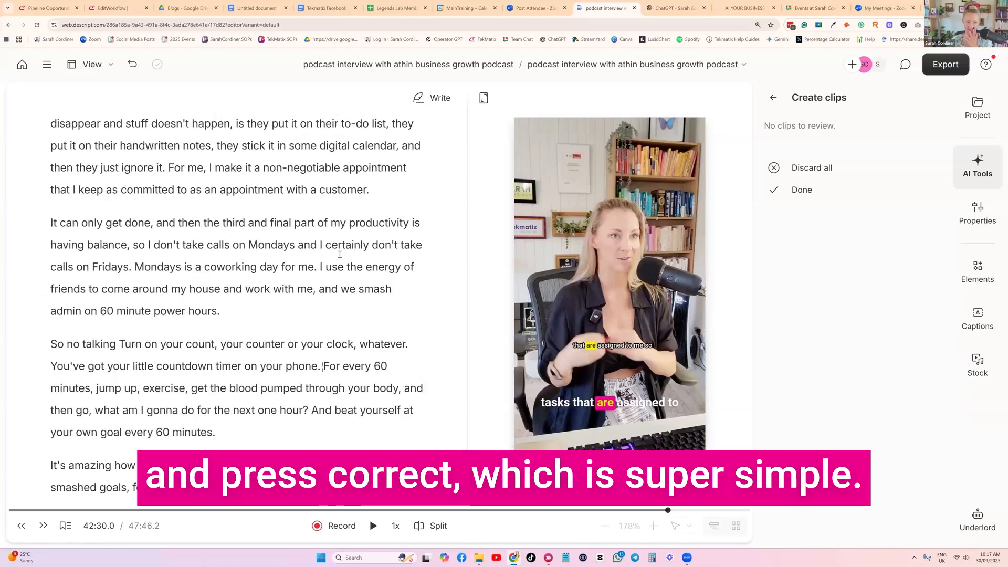
scroll(340, 254, down, 5)
scroll(247, 297, down, 1)
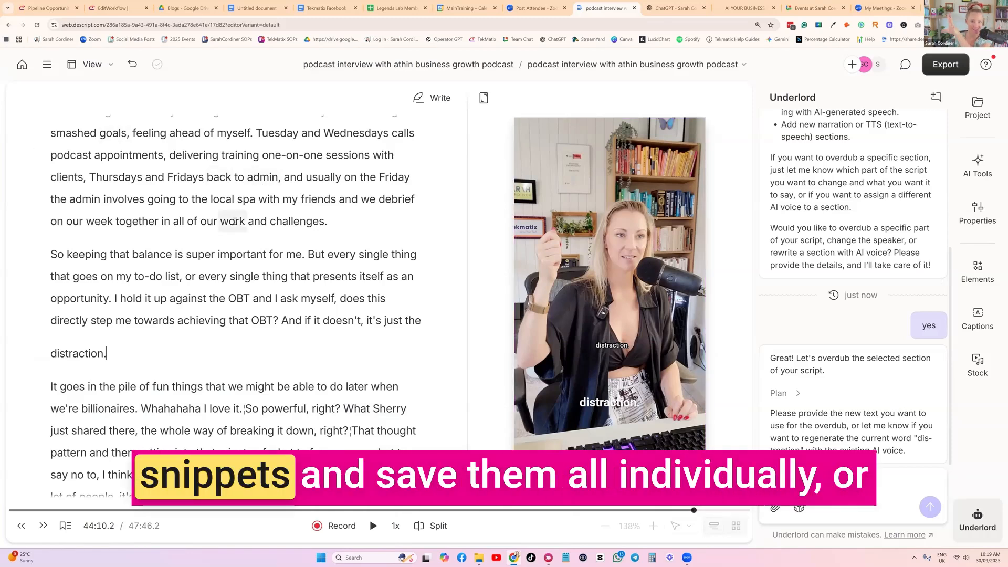
click(980, 159)
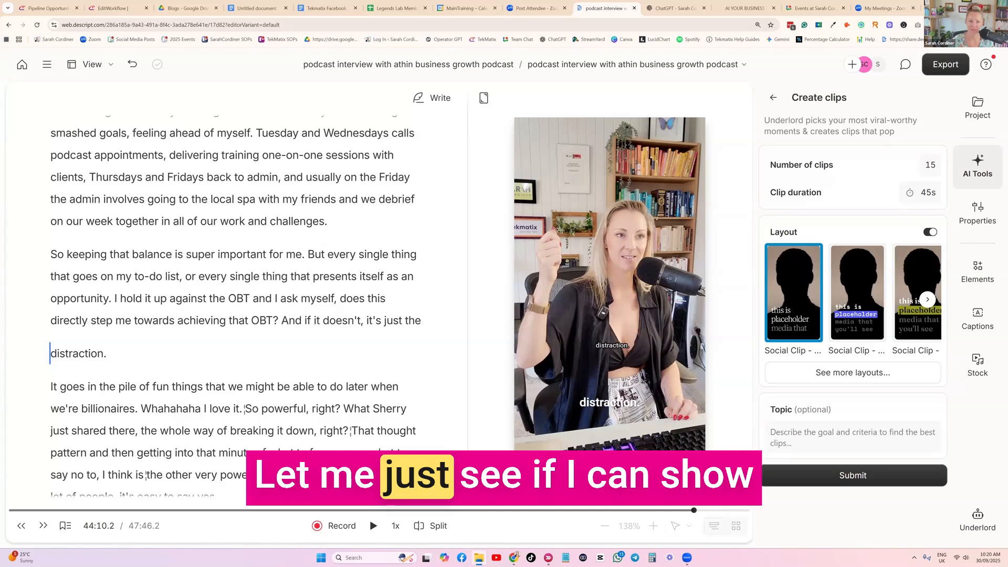
Switch to the Downloads folder in File Explorer and play the exported "Embrace Your Weirdness_ The Key to Success" video in a maximized player.
key(alt+Tab)
double_click(212, 126)
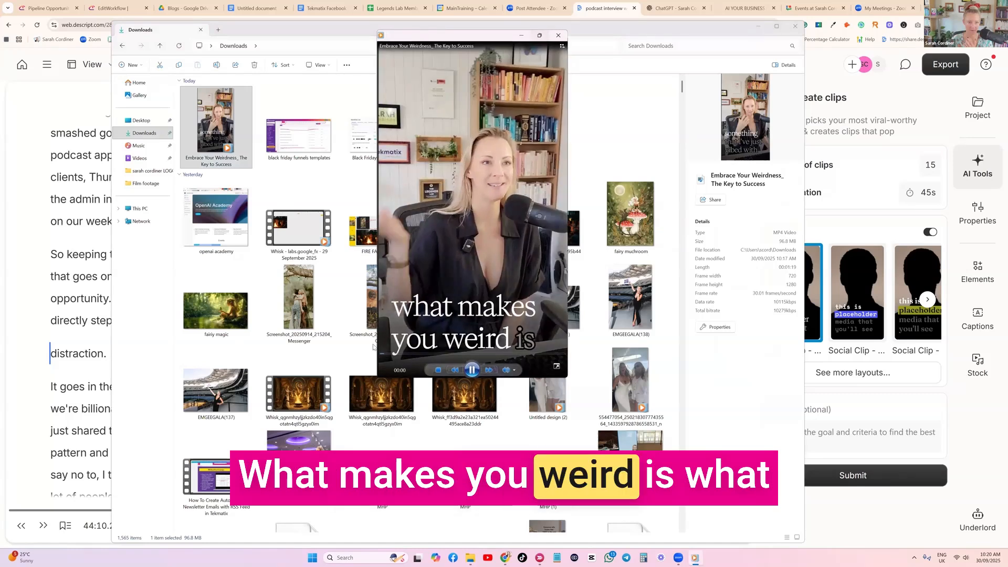
click(539, 35)
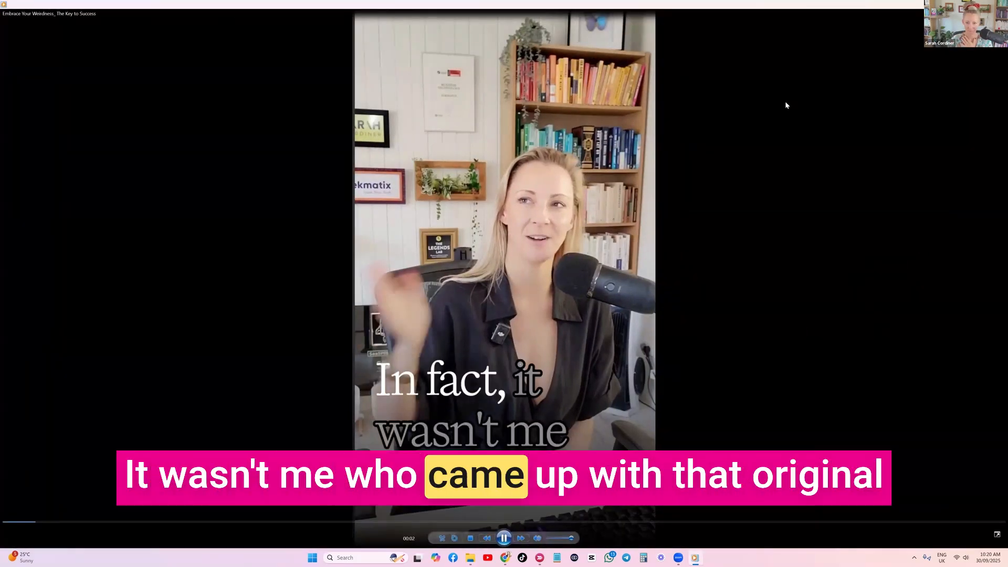